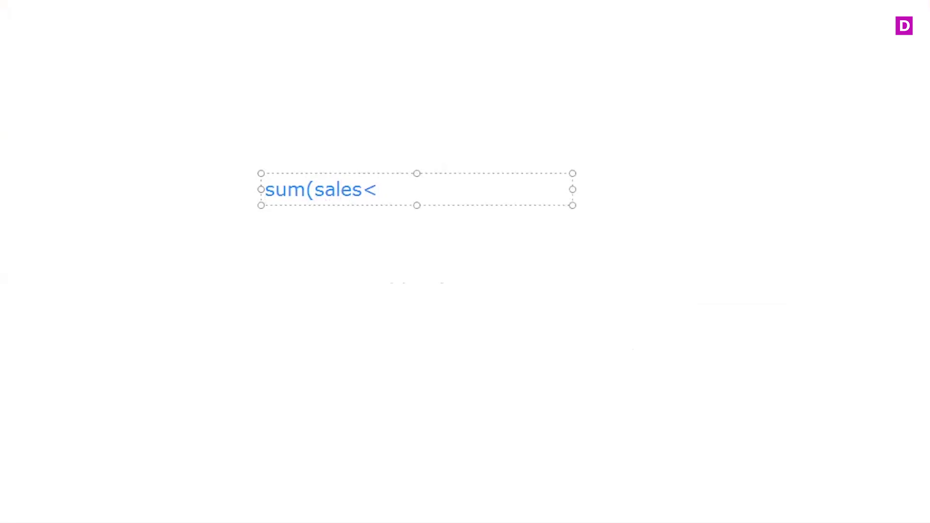
- Complete the expression in the text box so it reads sum(sales)>1,0000
key(BackSpace)
text()>1,0000)
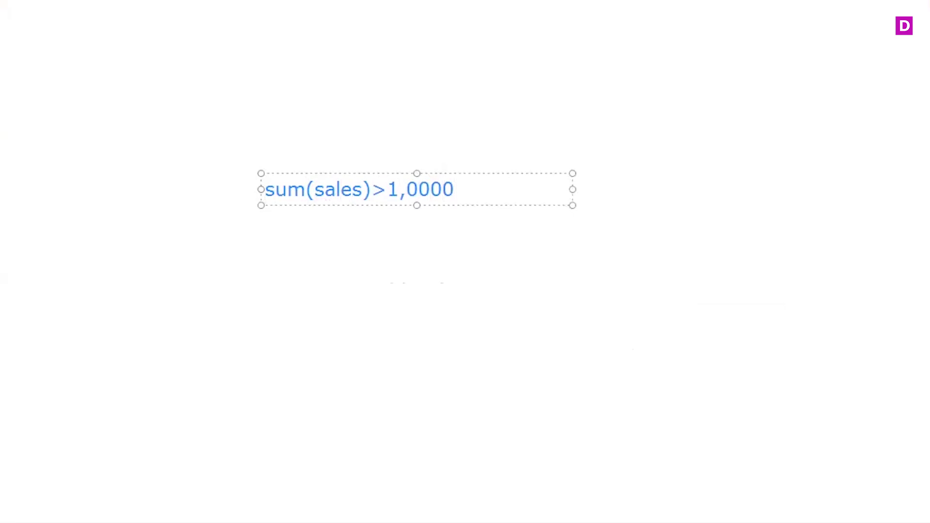
text(0)
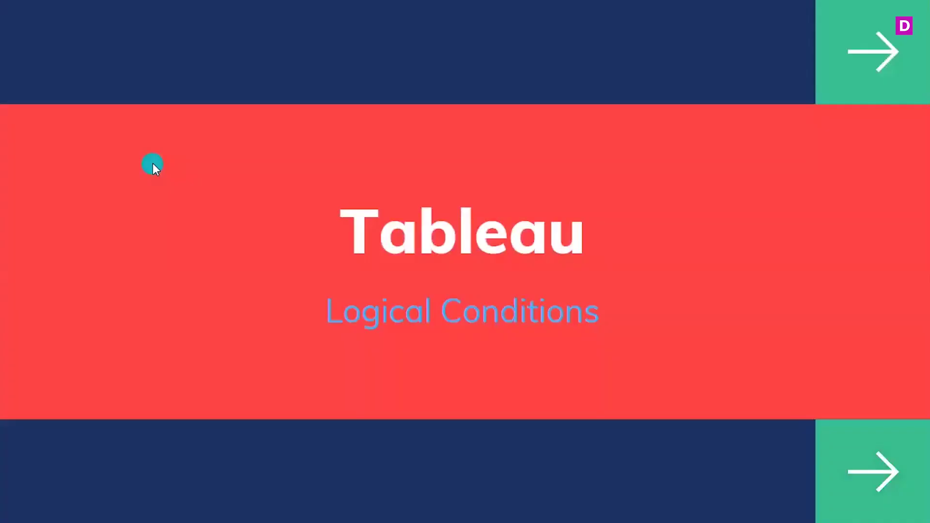
- Leave the slideshow, switch to the Tableau workbook and open a new calculated field
key(Escape)
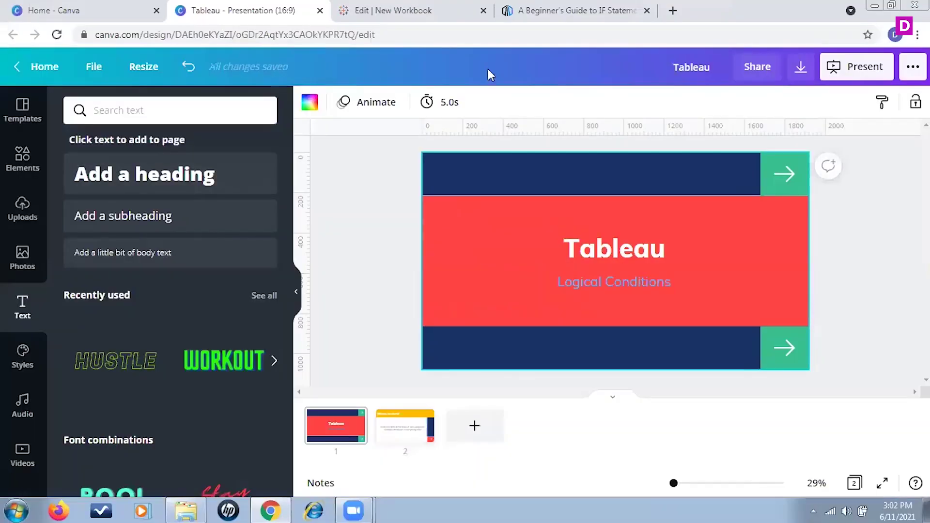
click(366, 15)
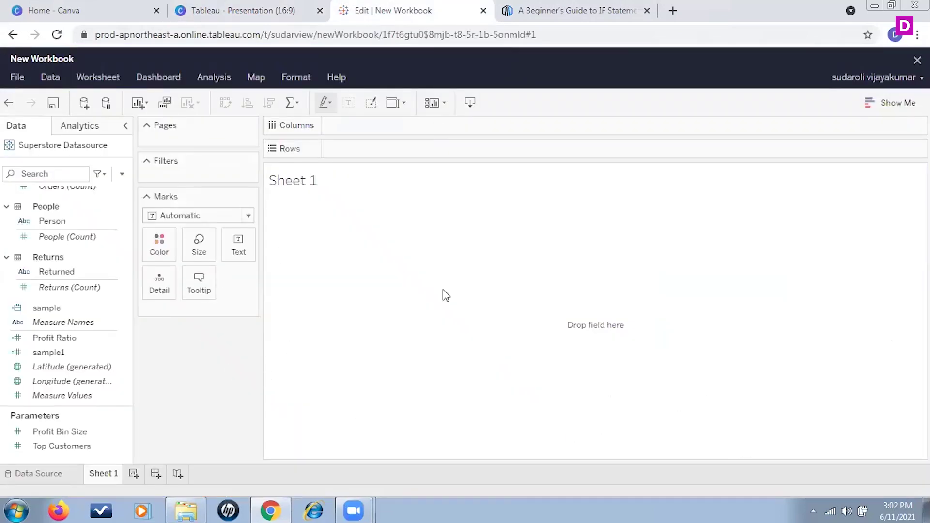
scroll(72, 252, up, 1)
scroll(72, 252, up, 5)
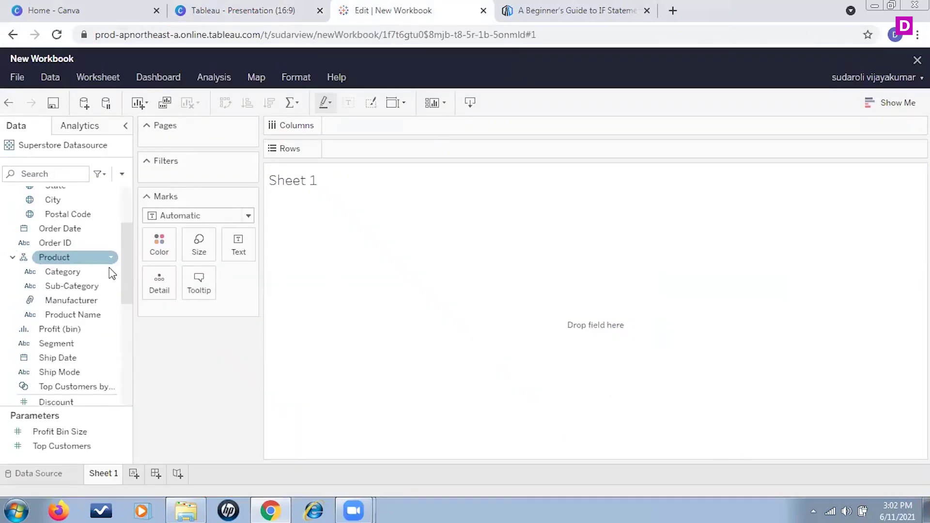
click(122, 174)
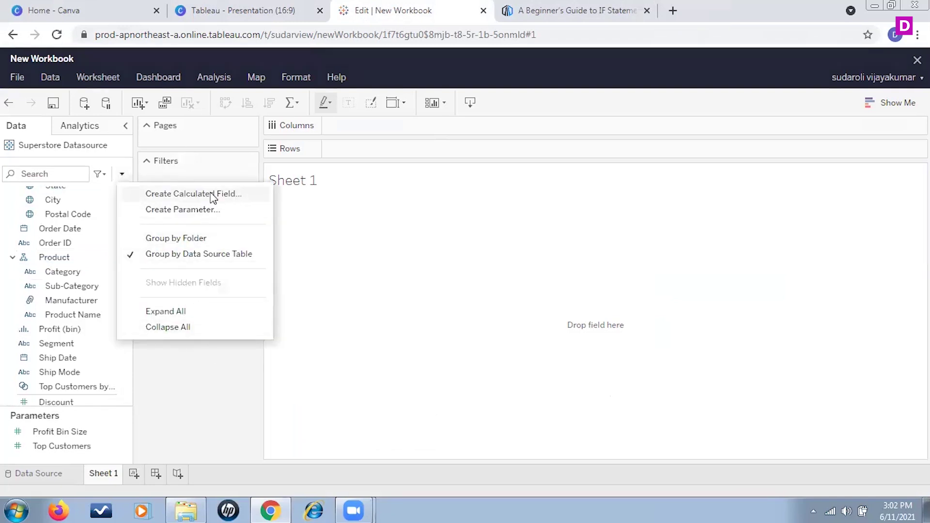
click(241, 194)
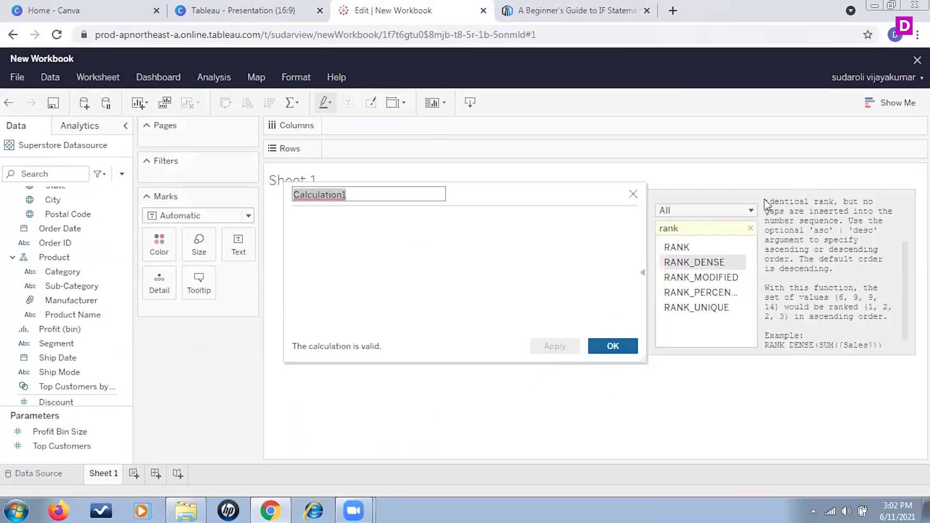
- Look up the IN function and the AND function in the calculation editor's function reference
double_click(688, 228)
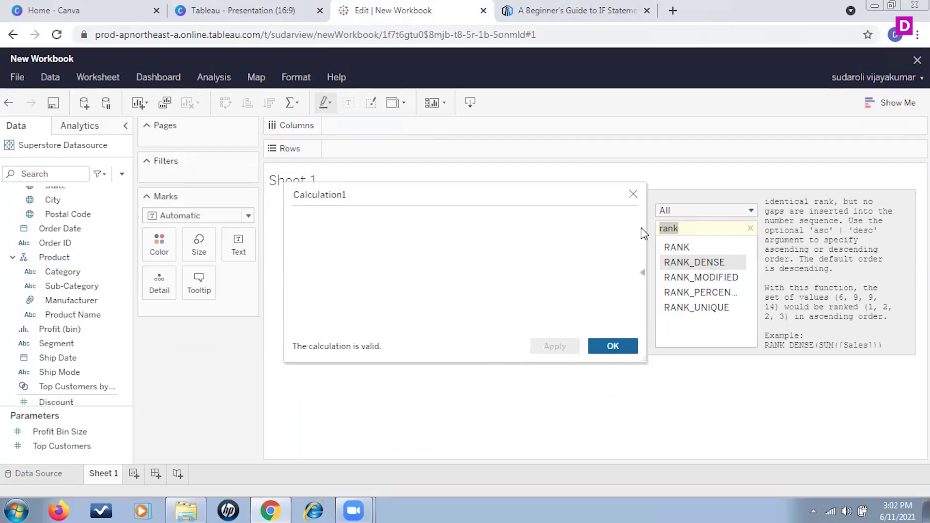
key(BackSpace)
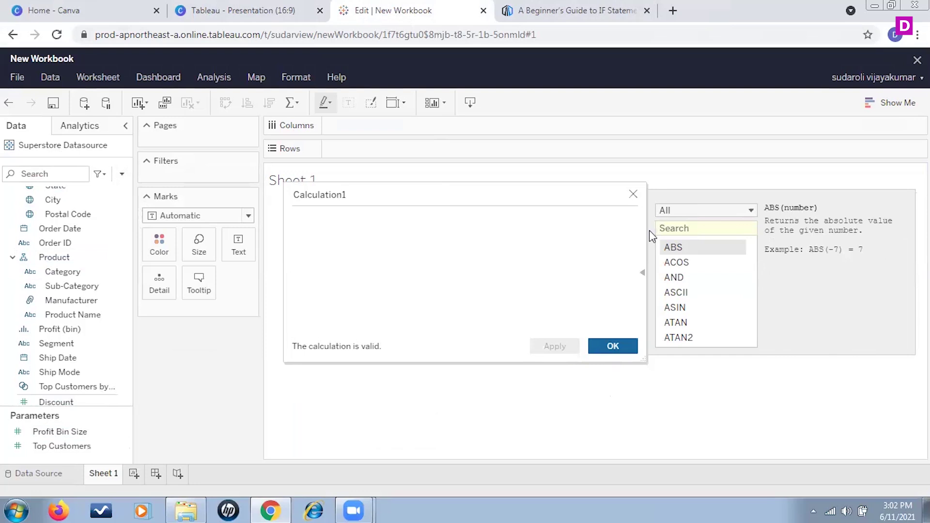
text(in)
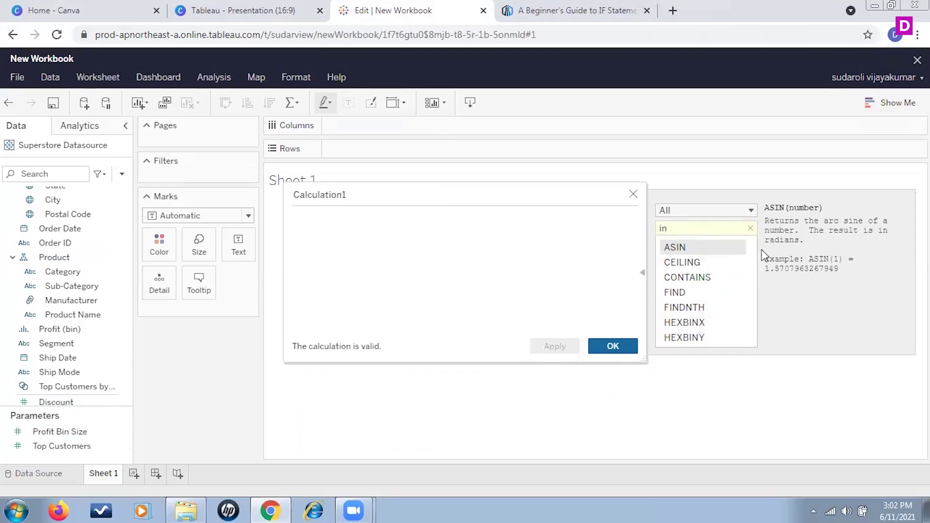
mouse_move(752, 249)
mouse_down()
mouse_move(752, 290)
mouse_move(743, 254)
mouse_move(745, 262)
mouse_up()
click(685, 291)
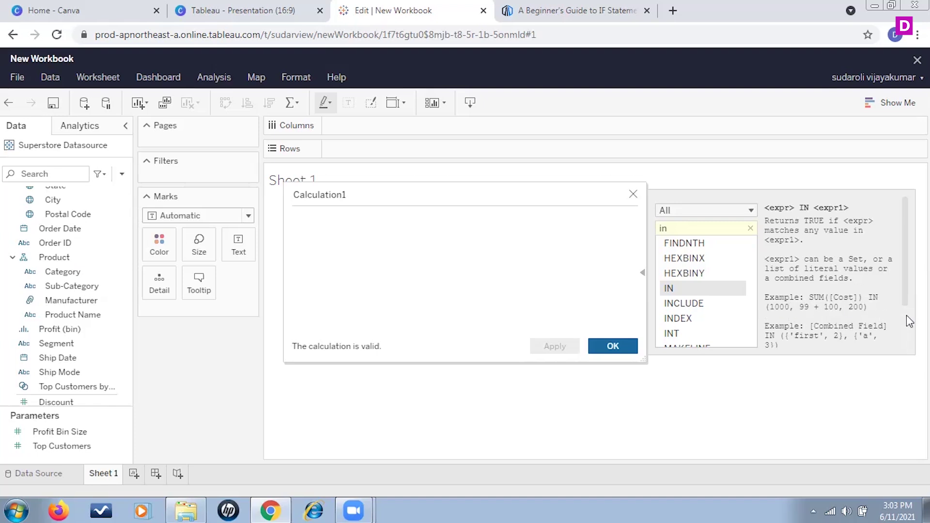
drag(687, 228, 654, 228)
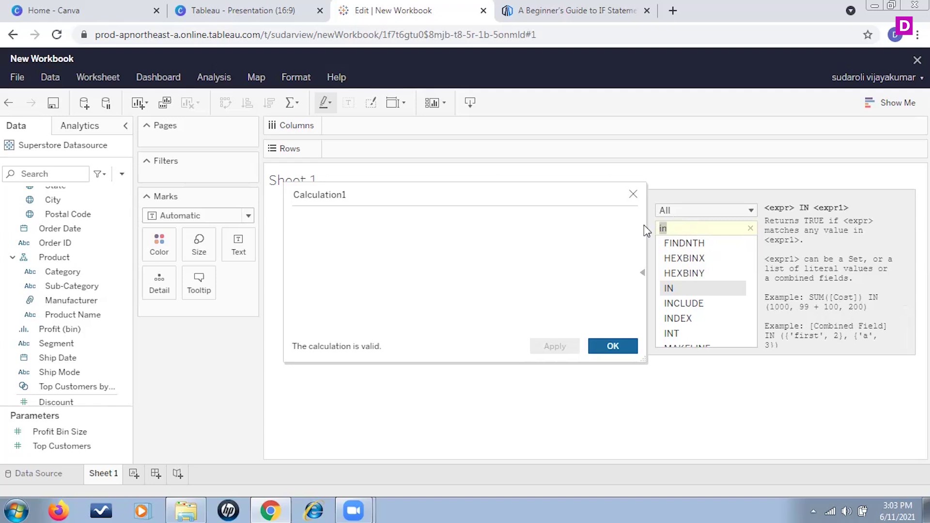
text(and)
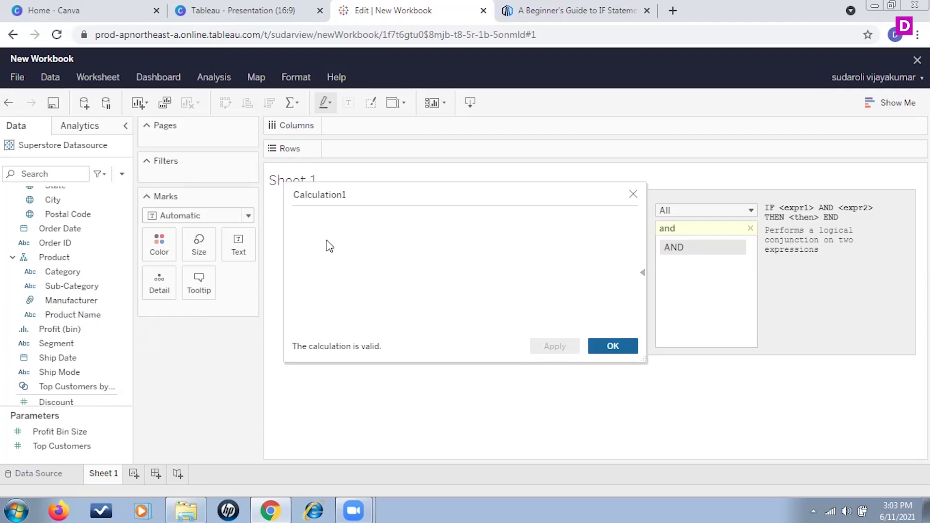
- Write the formula IF[Profit]="100" and [Sales]>100 then, inserting the Profit and Sales fields from the data source
text(IF)
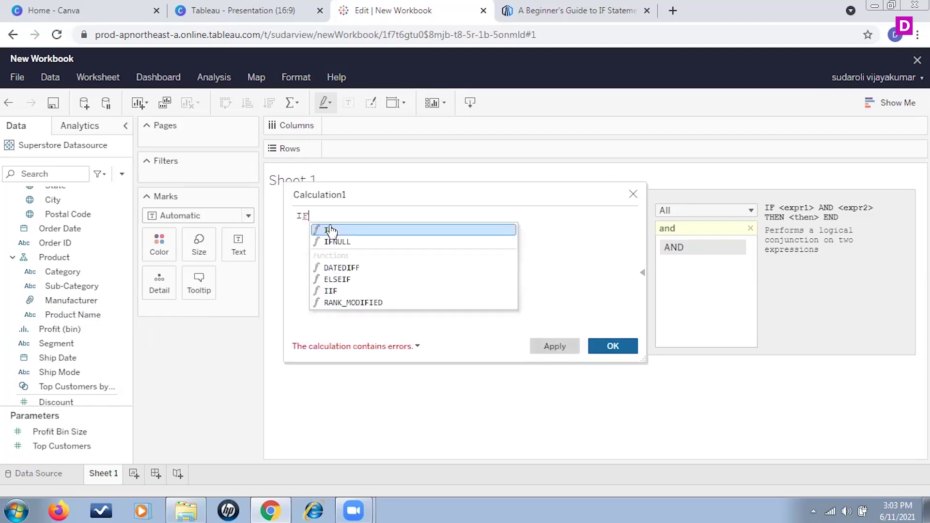
scroll(76, 339, up, 1)
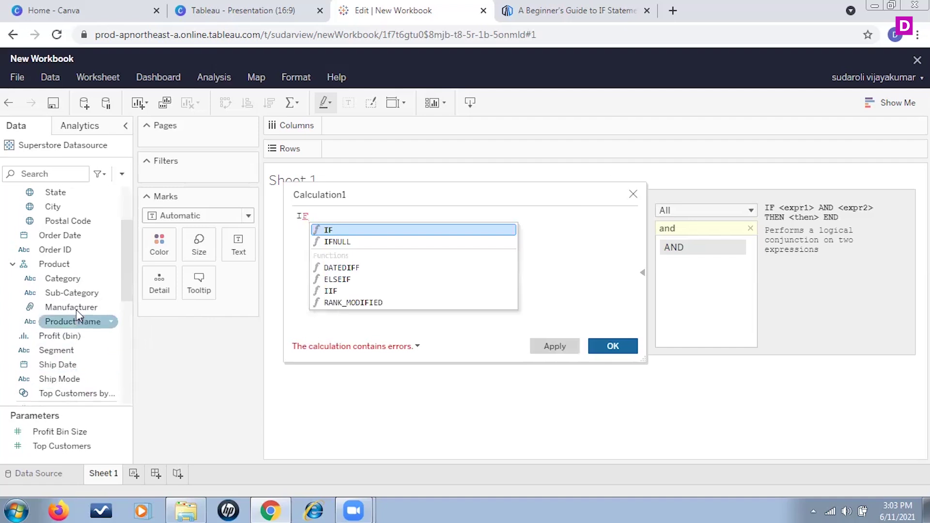
scroll(76, 310, up, 2)
scroll(80, 312, down, 5)
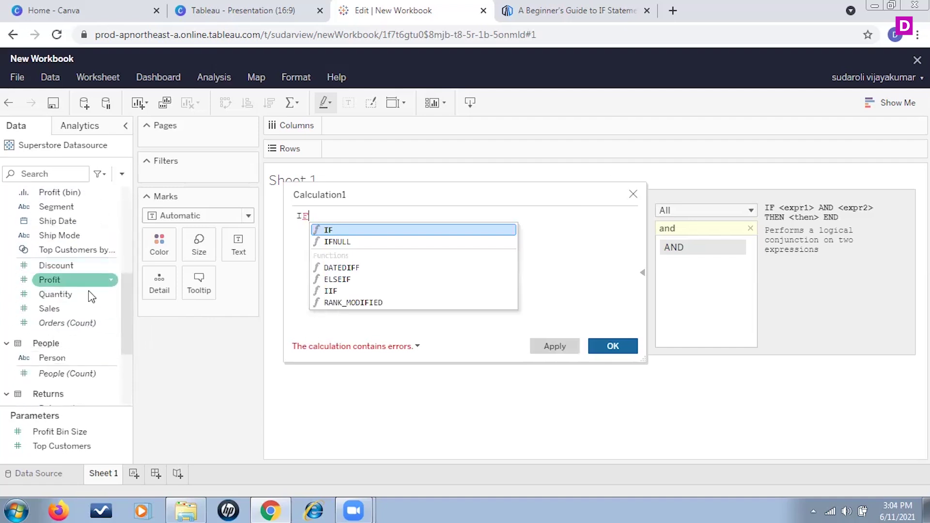
drag(66, 283, 364, 216)
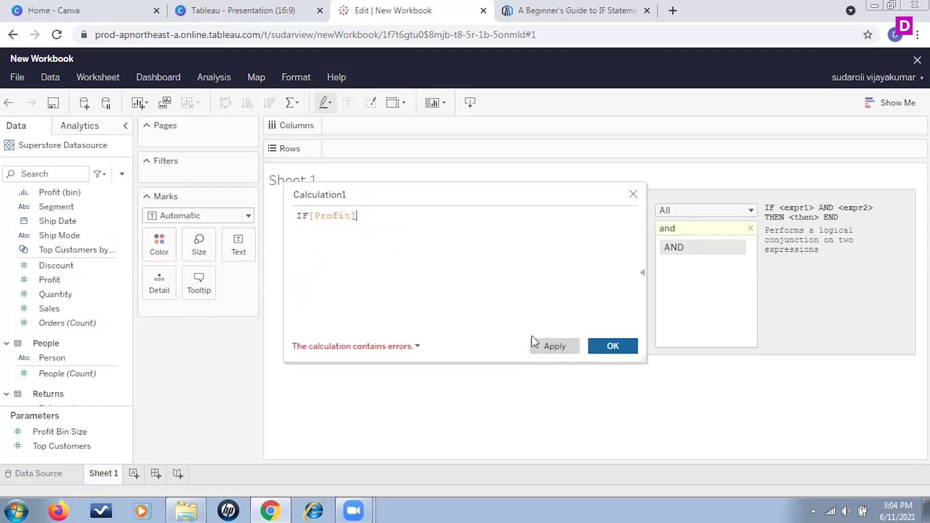
text(="100" and)
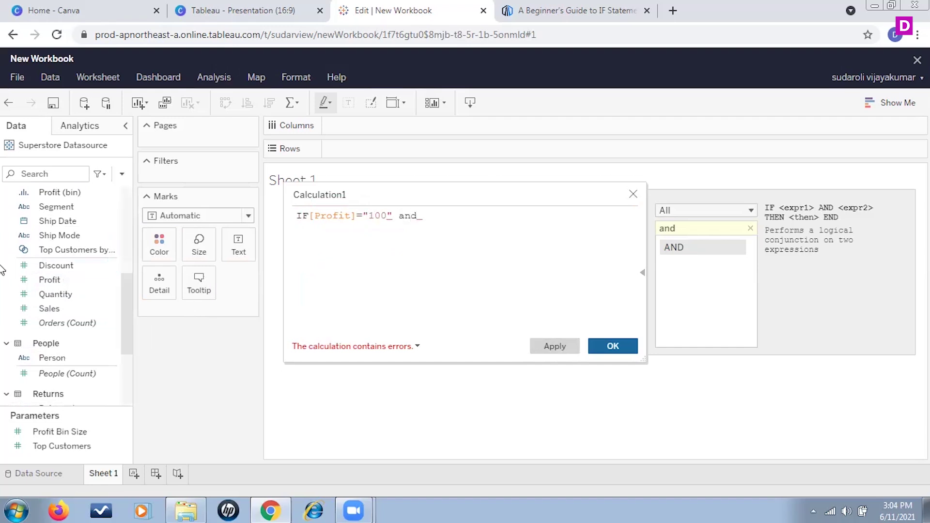
drag(49, 308, 477, 219)
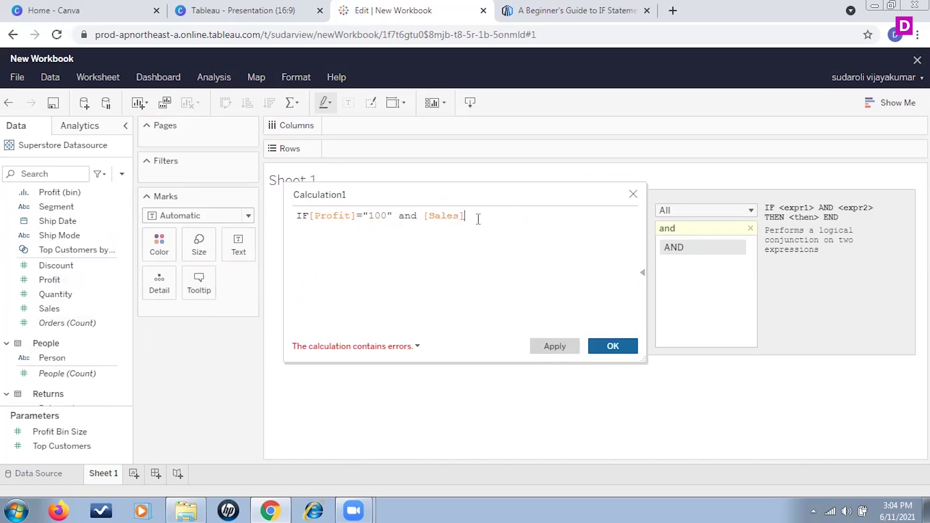
text(>100 then)
- Look up the CASE function and replace the whole formula with case [Region]
drag(684, 226, 661, 232)
text(case)
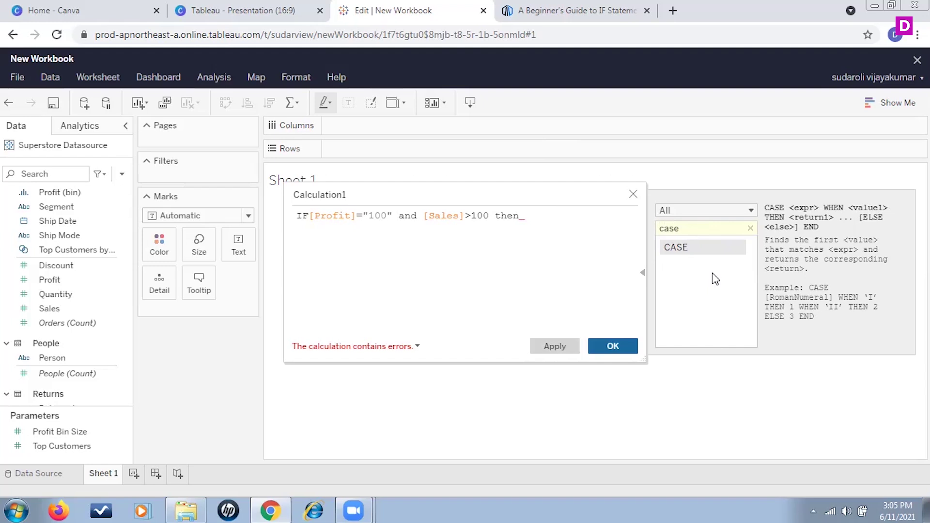
drag(537, 216, 233, 217)
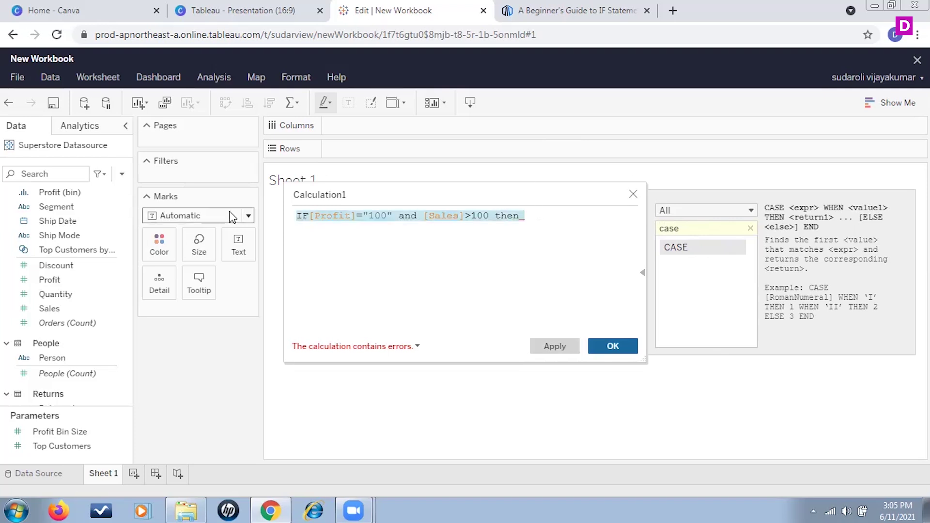
text(case)
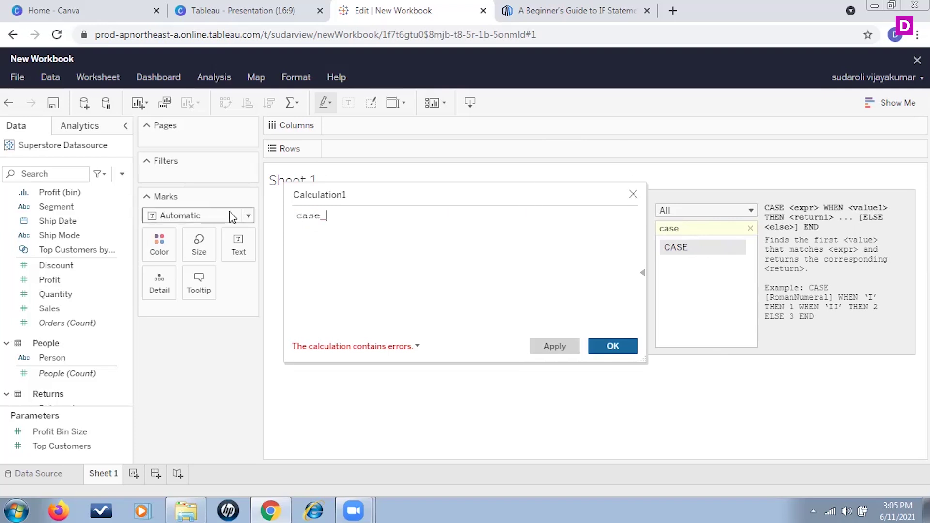
text( [re)
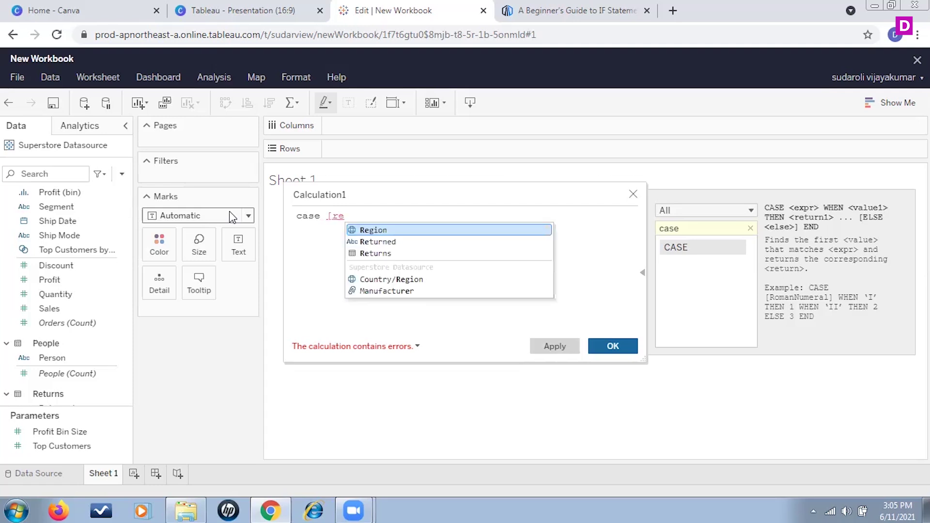
click(401, 231)
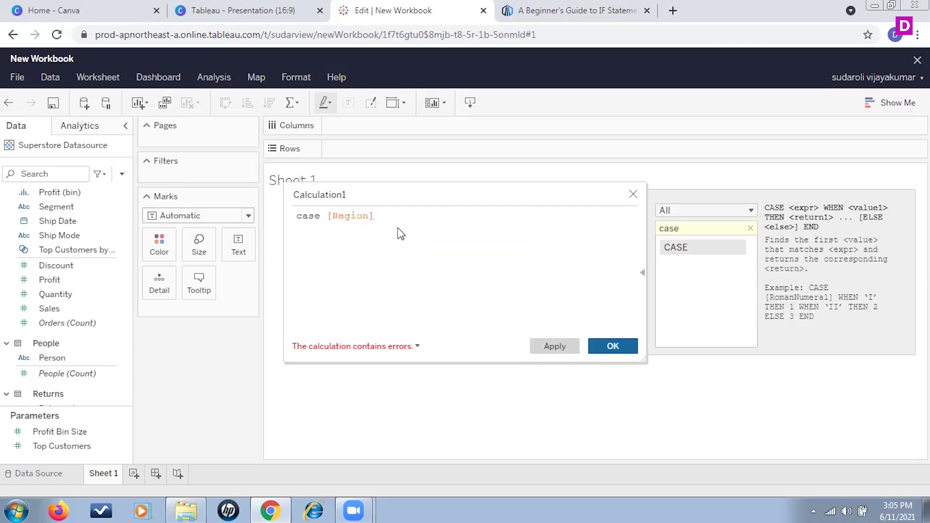
- Add two branches to the CASE expression: when "west" then 1, and when "east" then 2
key(Return)
text(when "west"then 1)
key(Return)
text(when "east)
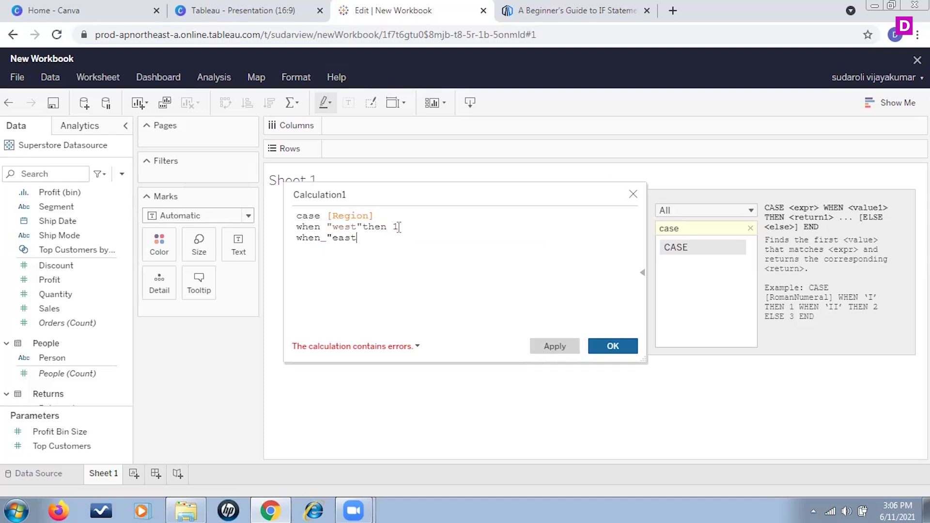
text(" then 2)
- Clear the whole CASE expression from the calculation editor
drag(411, 239, 290, 207)
key(BackSpace)
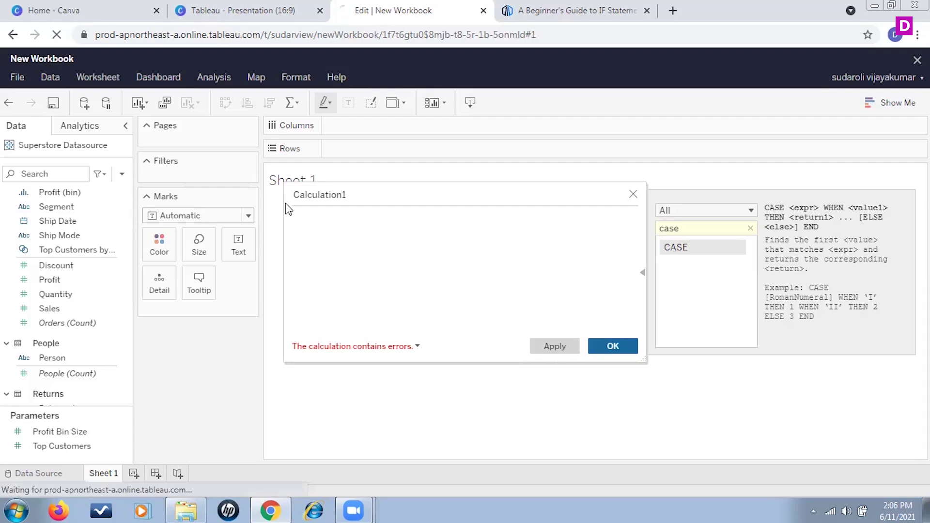
text(else)
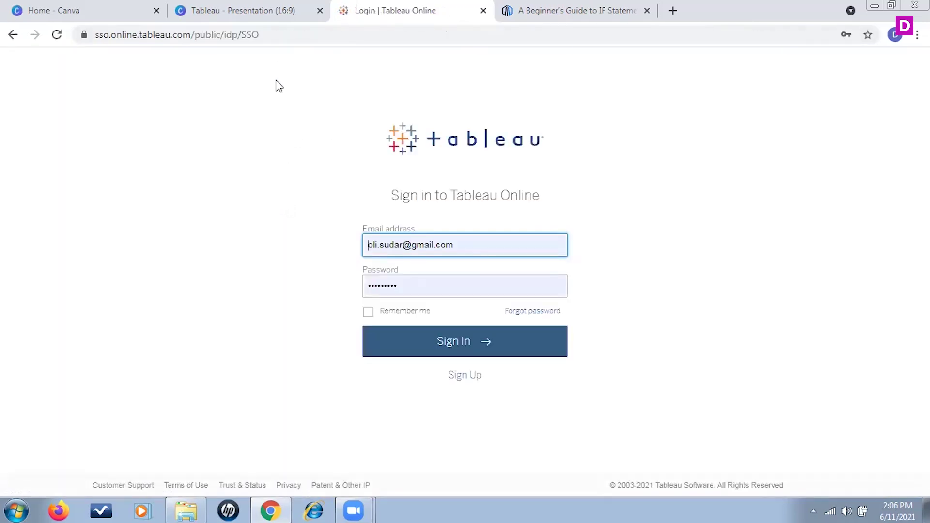
- Sign back in to Tableau Online with the saved credentials and connect the new workbook to Superstore Datasource
click(482, 345)
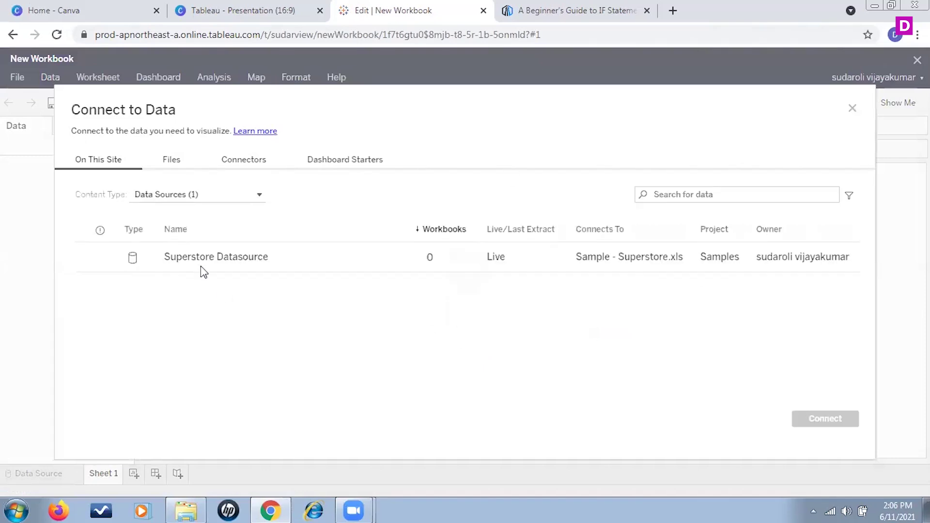
click(201, 266)
click(846, 422)
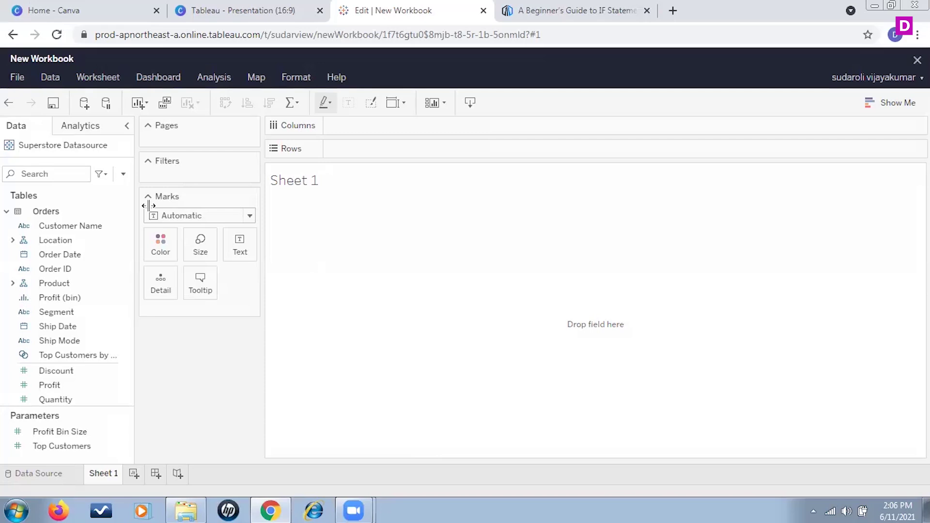
- Create a calculated field and start its formula with the condition if [Sales]>100
scroll(91, 379, down, 8)
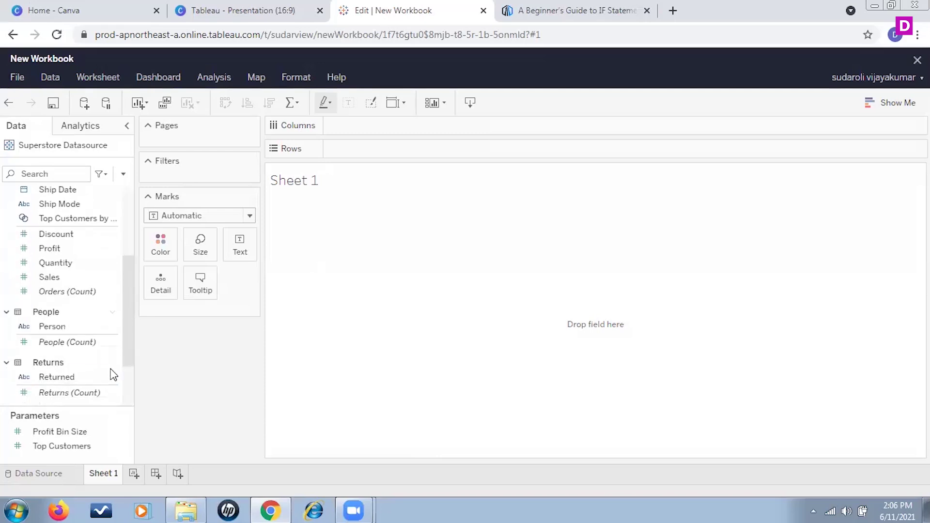
scroll(113, 373, up, 5)
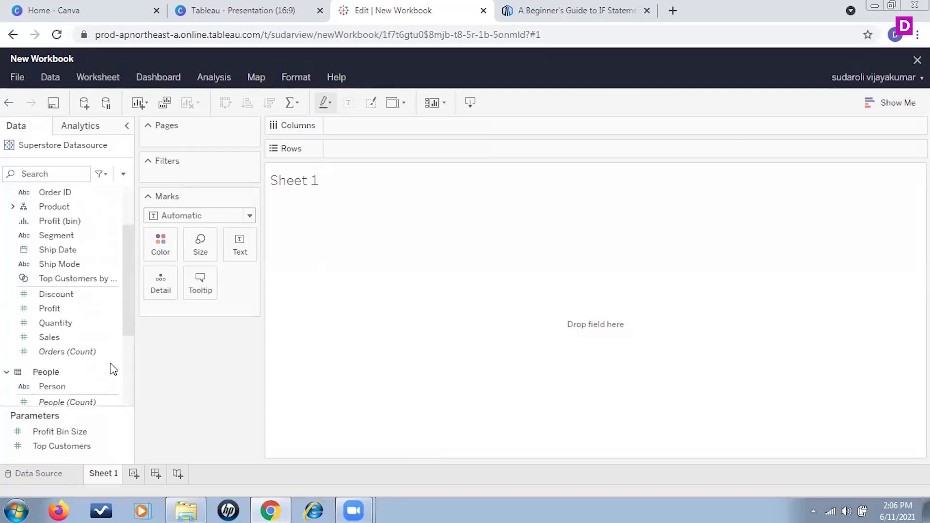
scroll(113, 369, down, 3)
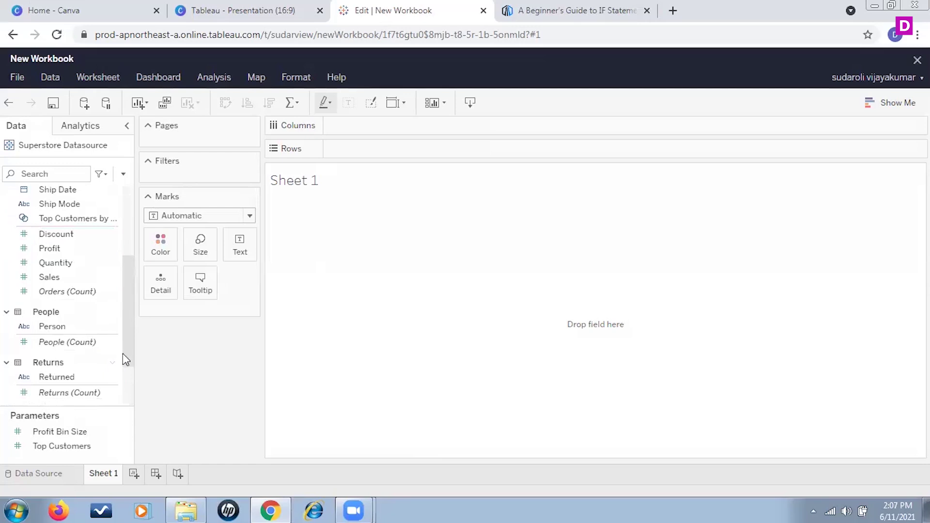
scroll(131, 199, up, 5)
click(123, 174)
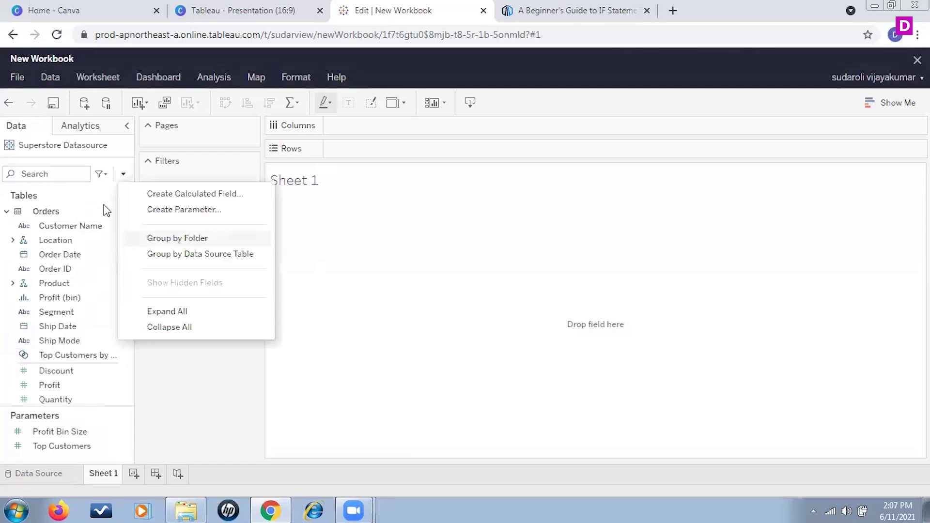
click(219, 195)
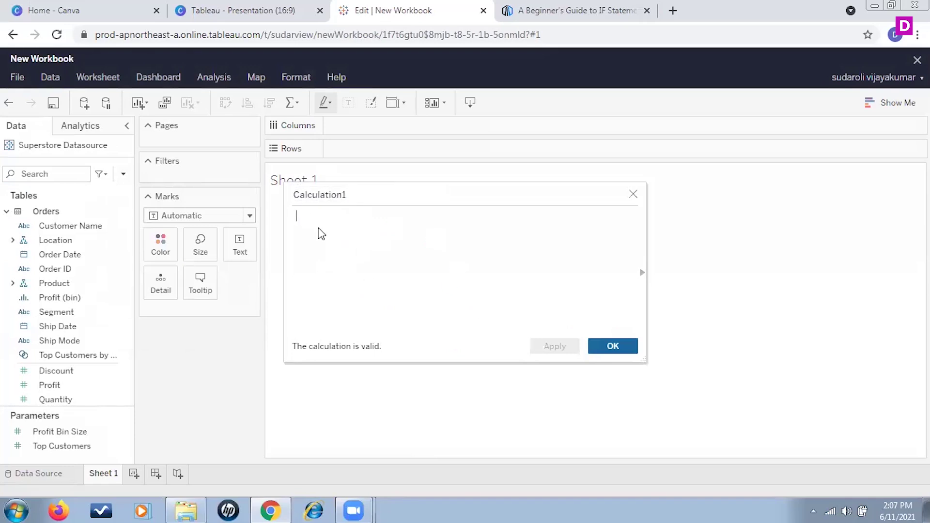
text(if)
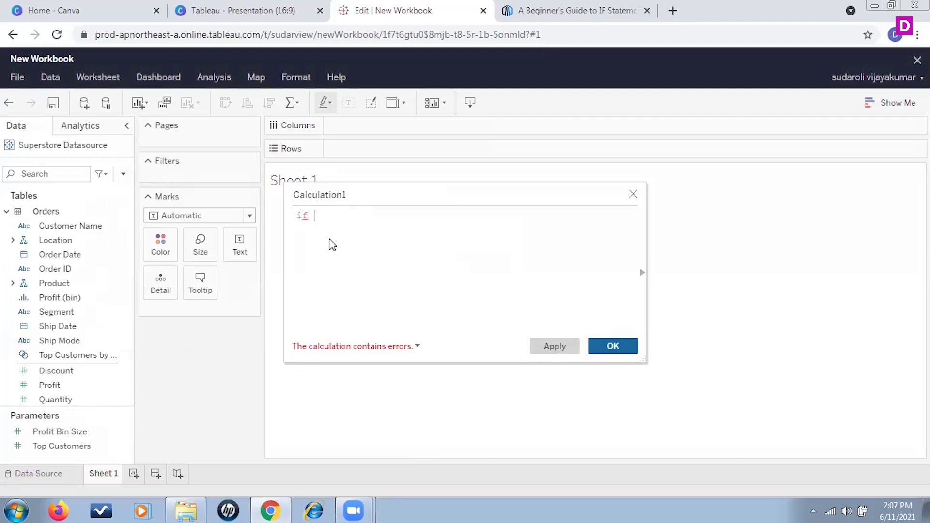
text( sale)
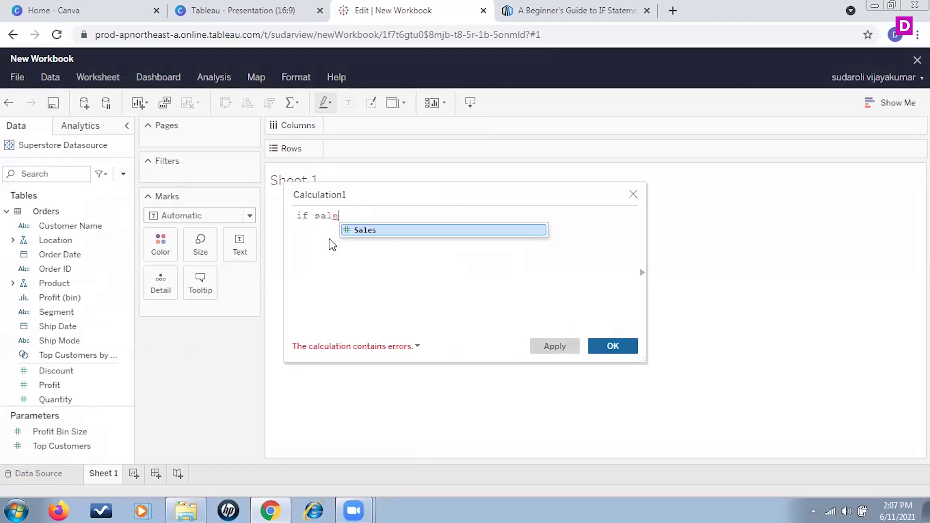
click(397, 235)
text(>100)
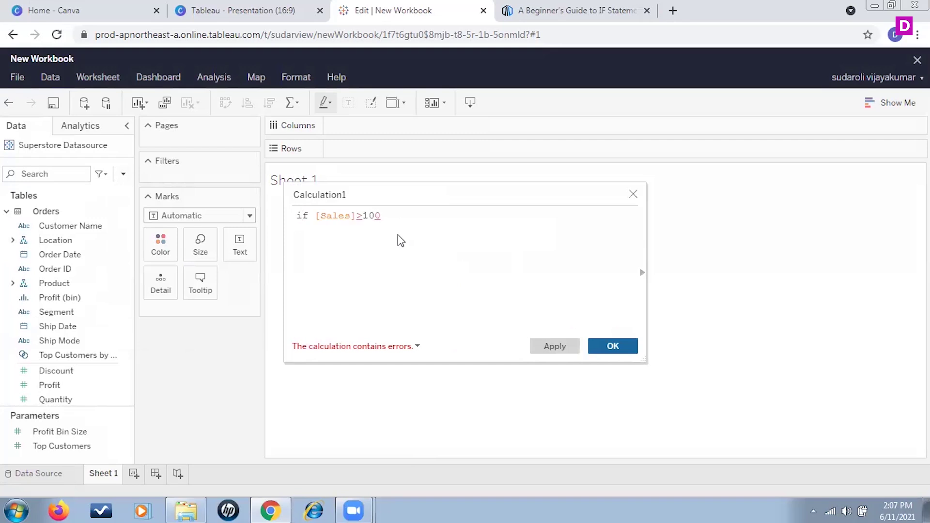
- Complete the IF formula on separate lines with then profit, else, loss and end
key(Return)
text(then profit)
key(Return)
text(else)
key(Return)
text(loss)
key(Return)
text(end)
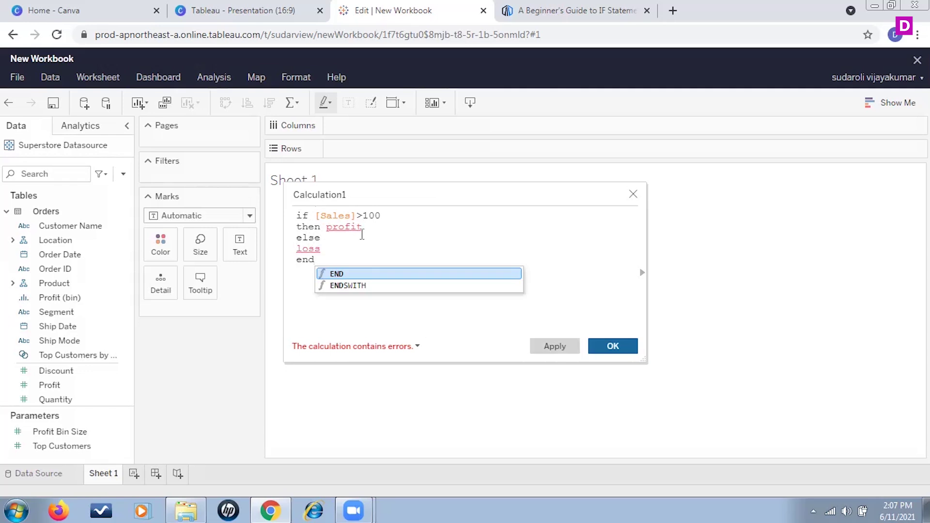
- Change else to elseif in the IF formula, and close the calculation editor without saving
drag(329, 237, 284, 241)
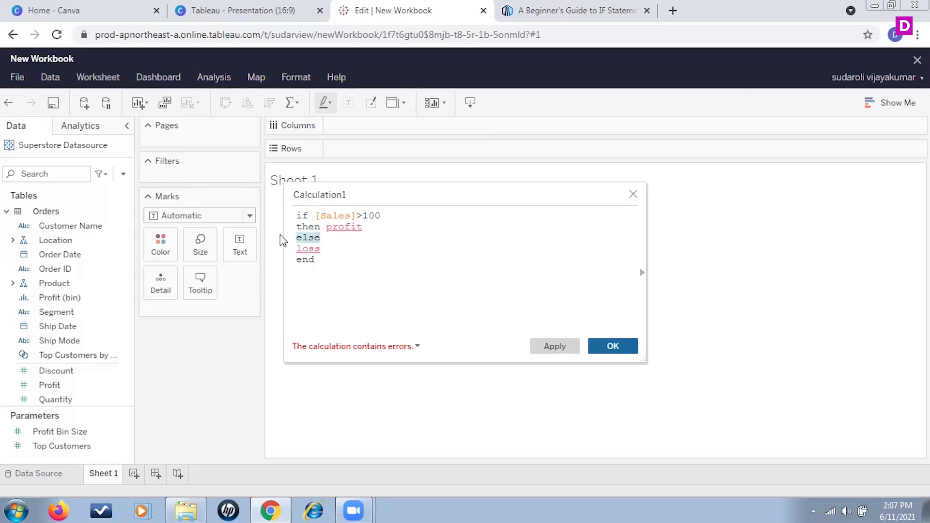
click(324, 238)
text(if)
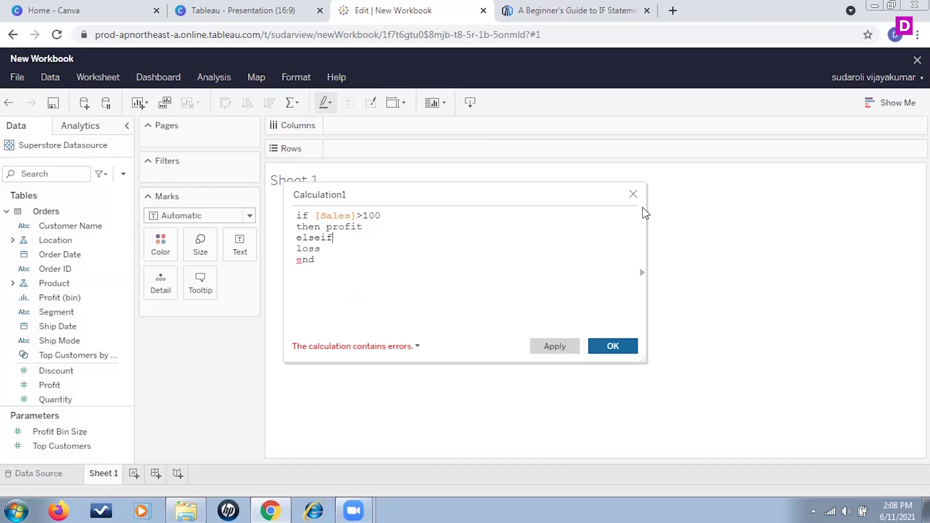
click(633, 194)
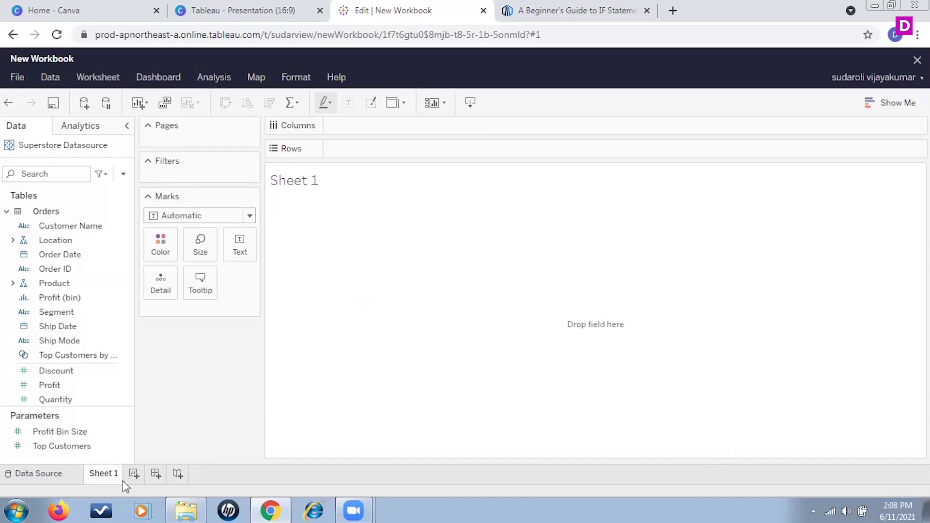
- Expand the Location and Product hierarchies and place Category on Rows
click(11, 285)
click(107, 326)
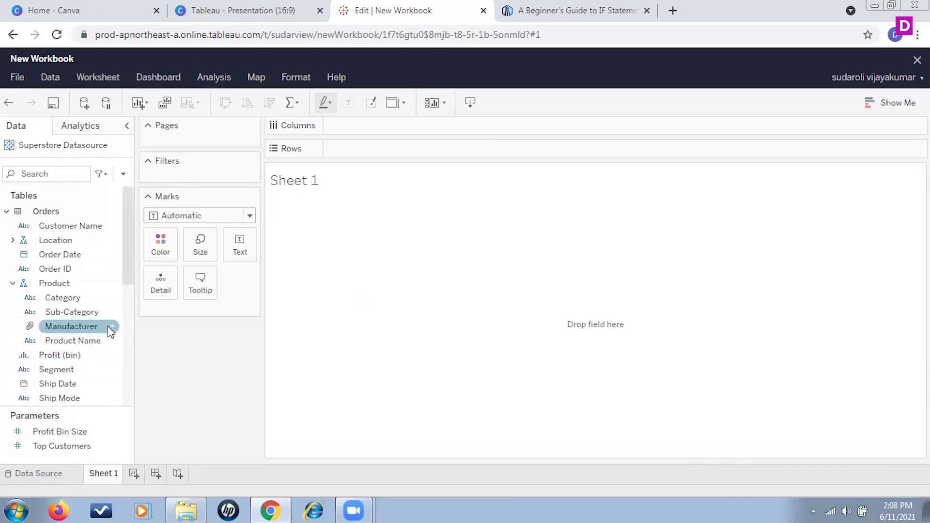
click(13, 284)
click(12, 241)
click(71, 316)
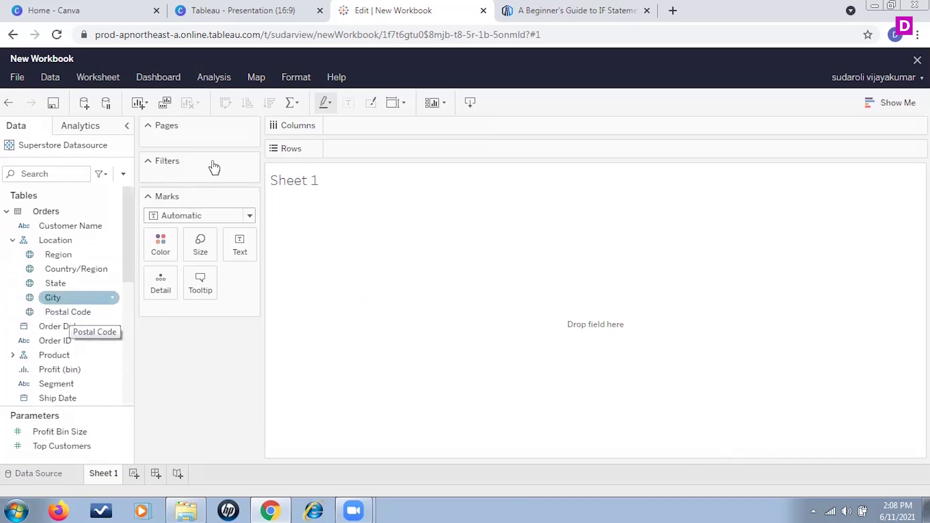
click(75, 342)
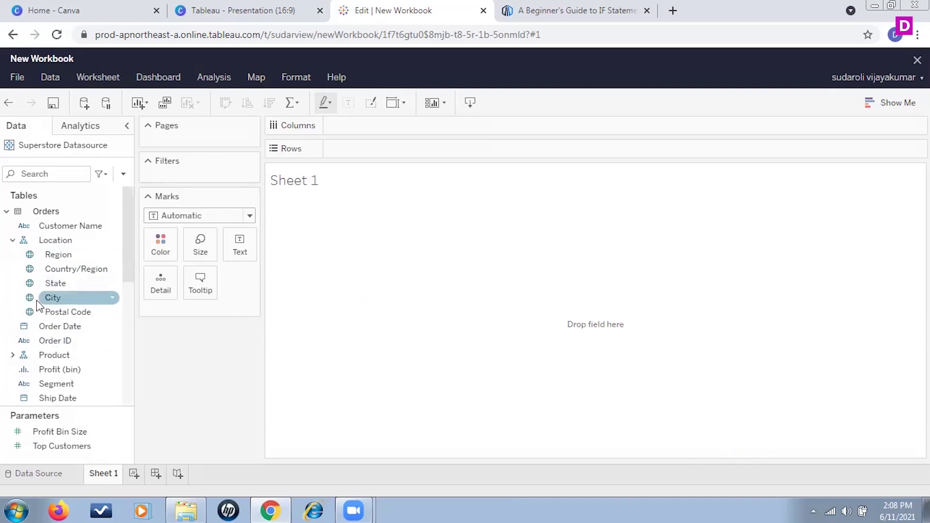
click(18, 245)
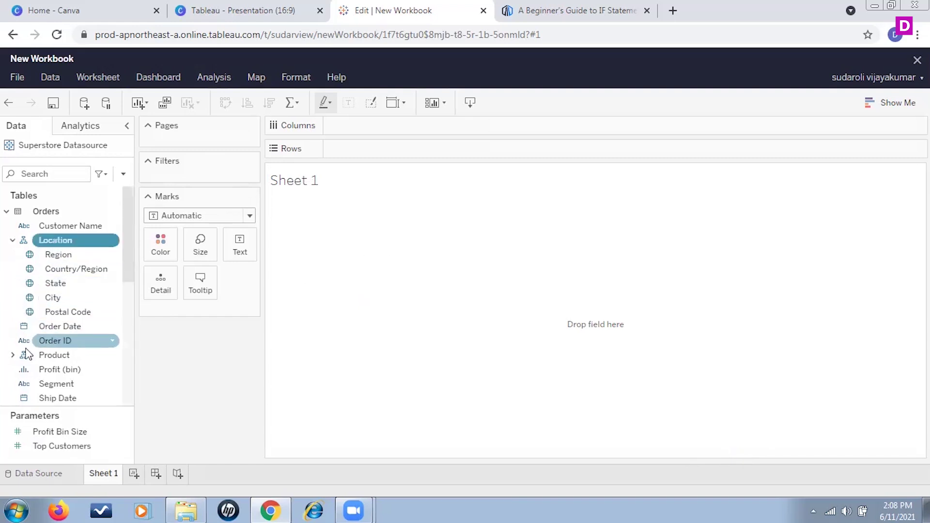
click(13, 355)
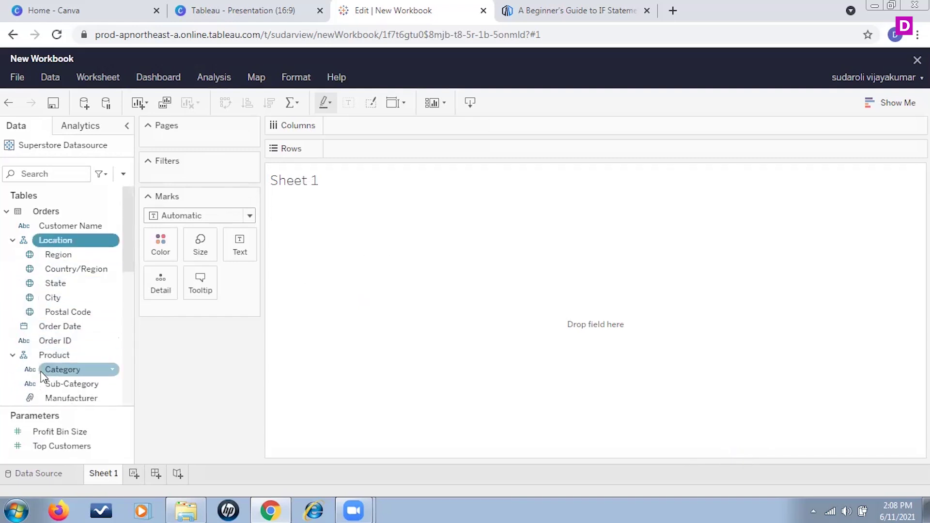
drag(46, 369, 368, 153)
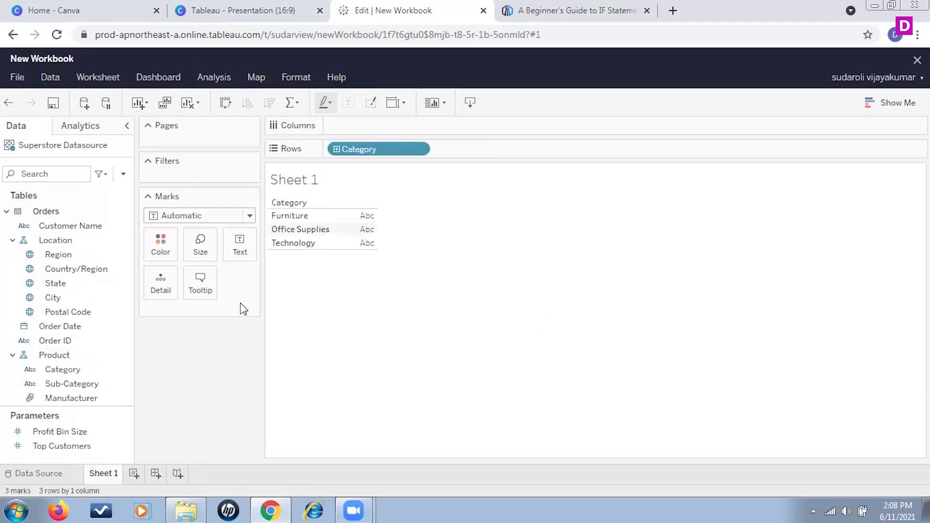
- Place the Sales measure from the Orders table on Columns to chart sales by category
scroll(73, 370, down, 6)
scroll(72, 373, up, 2)
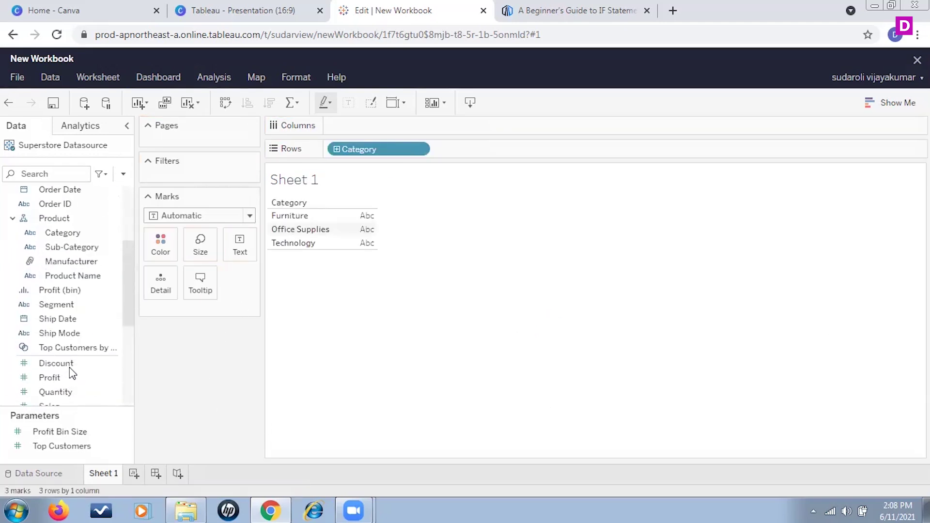
scroll(74, 374, down, 1)
scroll(73, 373, down, 3)
drag(67, 274, 373, 127)
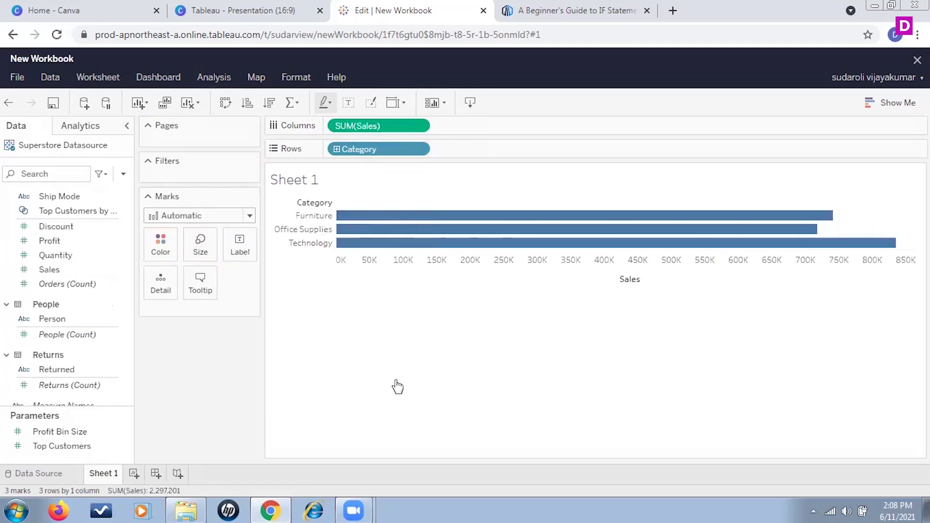
- Create a new calculated field and name it sample
click(123, 176)
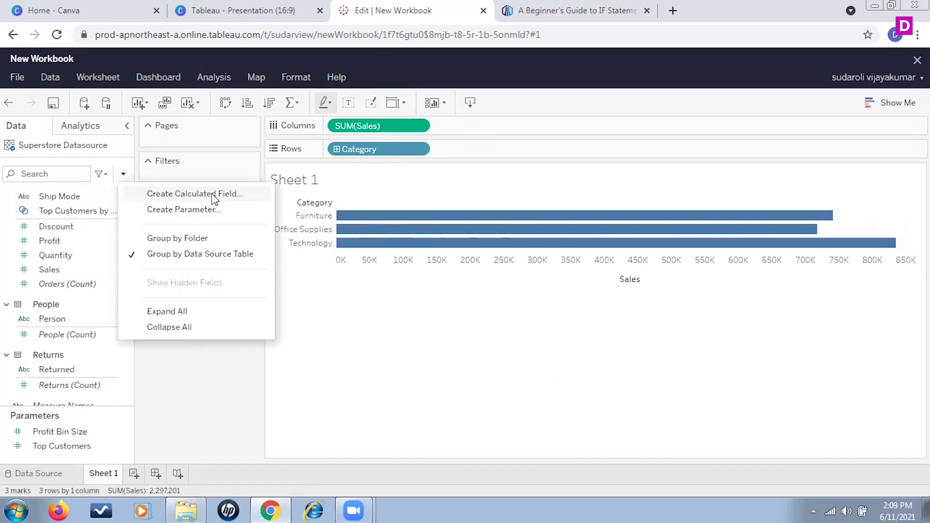
click(215, 195)
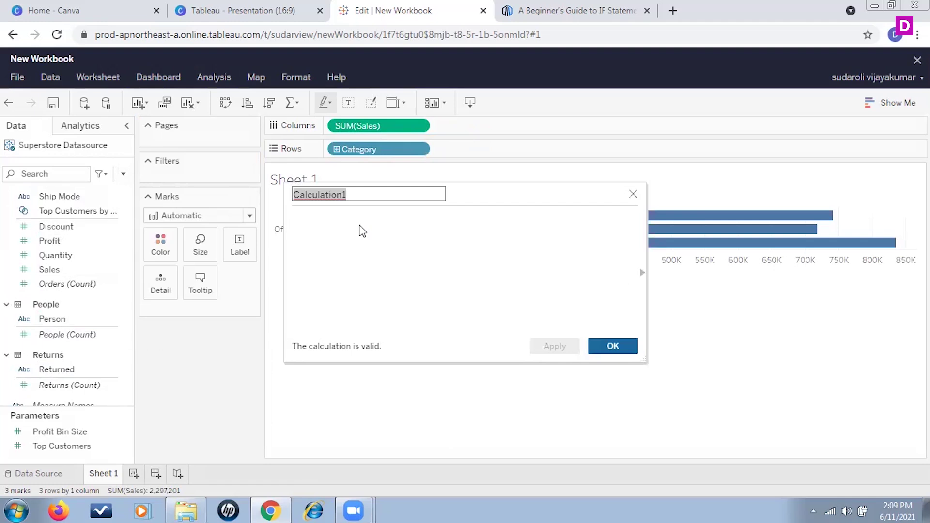
text(sample)
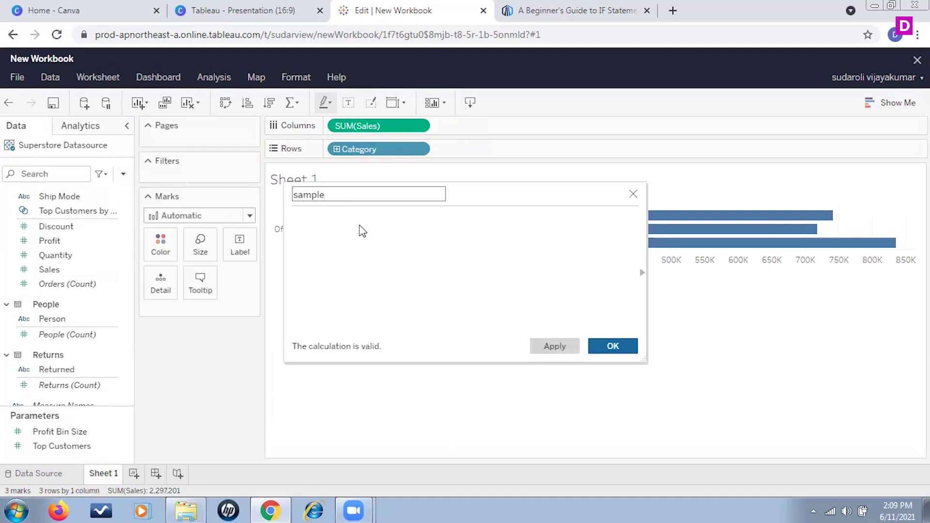
click(306, 231)
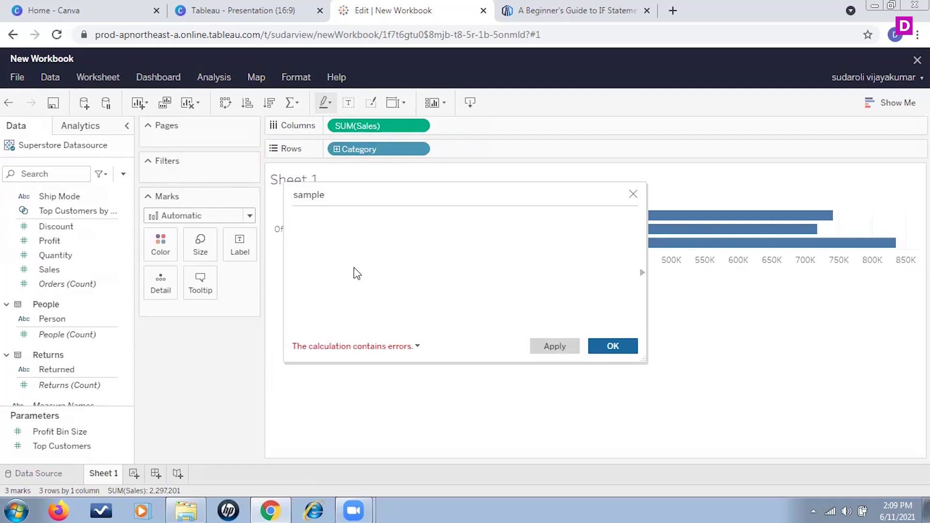
- Define the sample calculation as SUM([Profit])>0 and save it
text(sum)
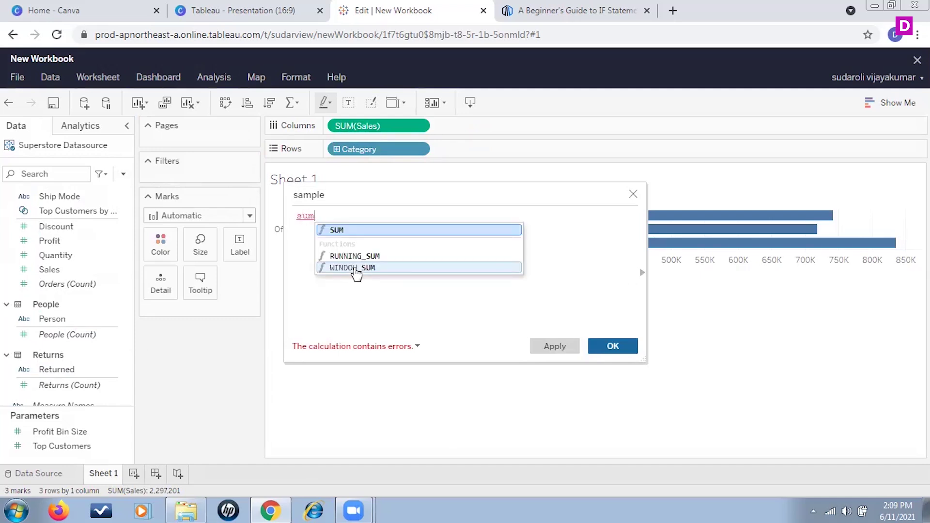
click(334, 230)
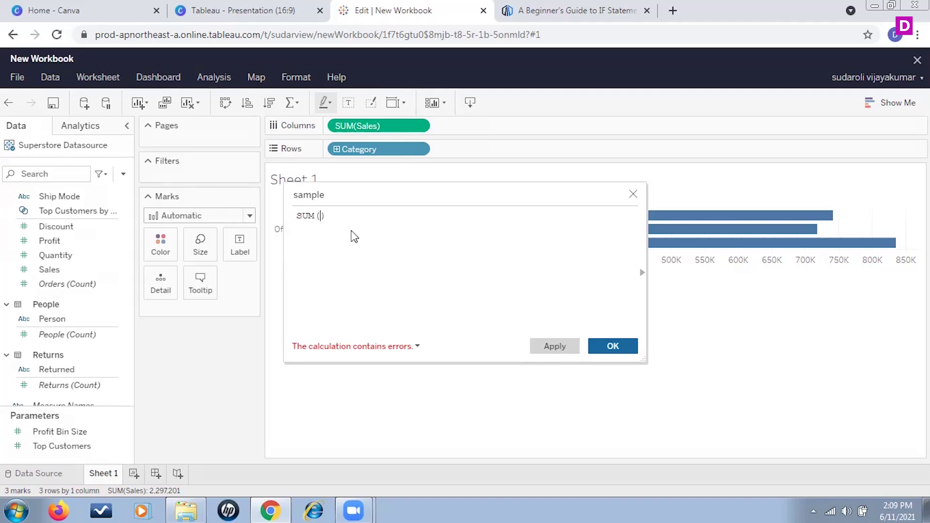
text([p)
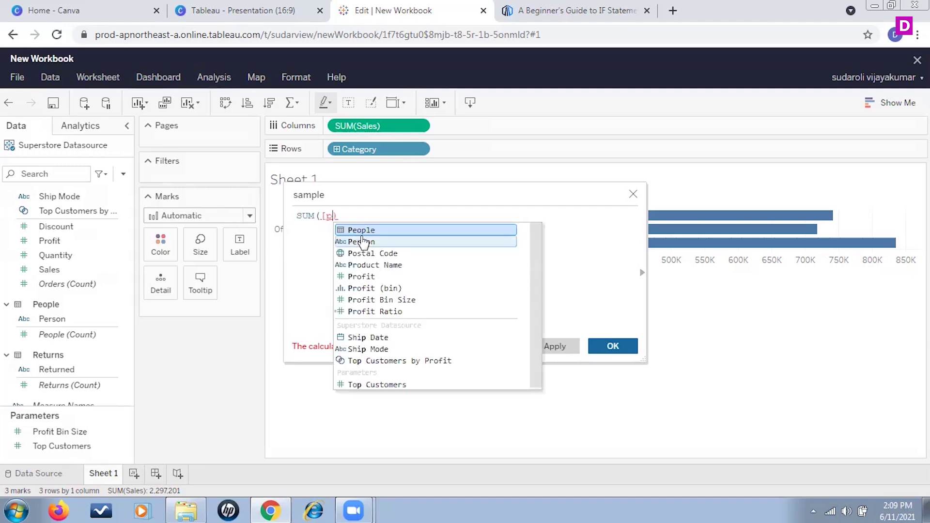
click(375, 280)
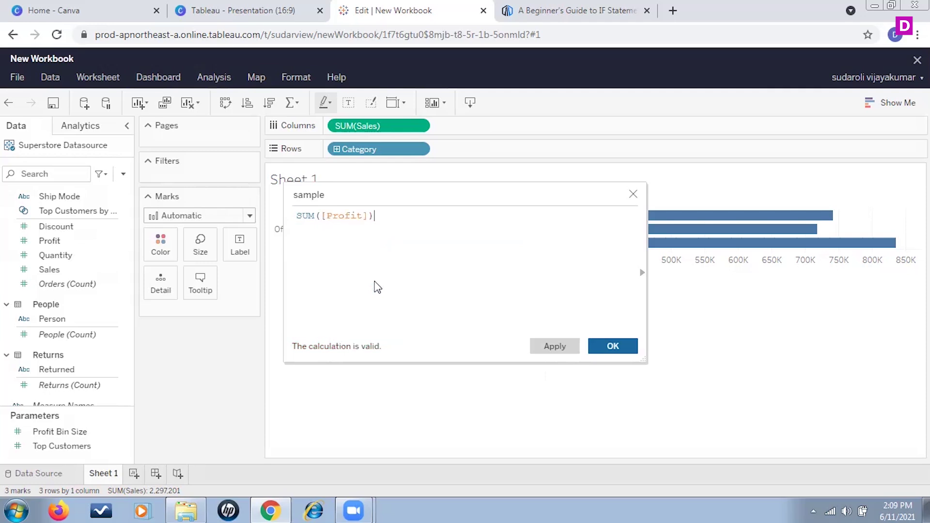
text(>0)
click(617, 347)
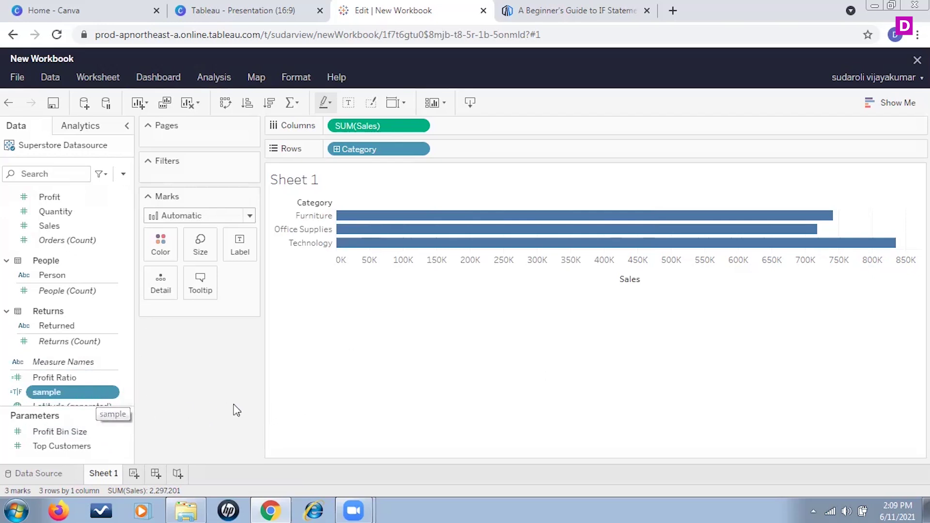
- Add the sample field to the Marks card and assign it to Color
drag(72, 392, 196, 314)
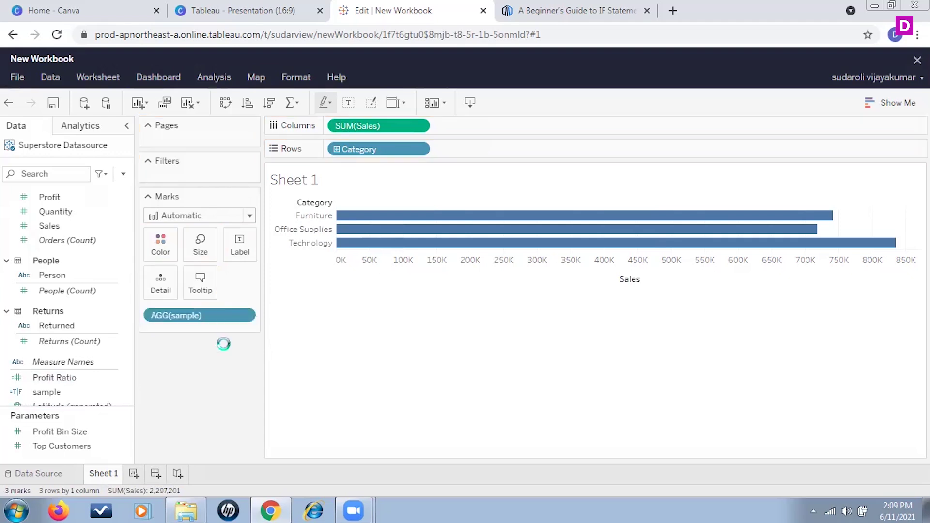
click(151, 316)
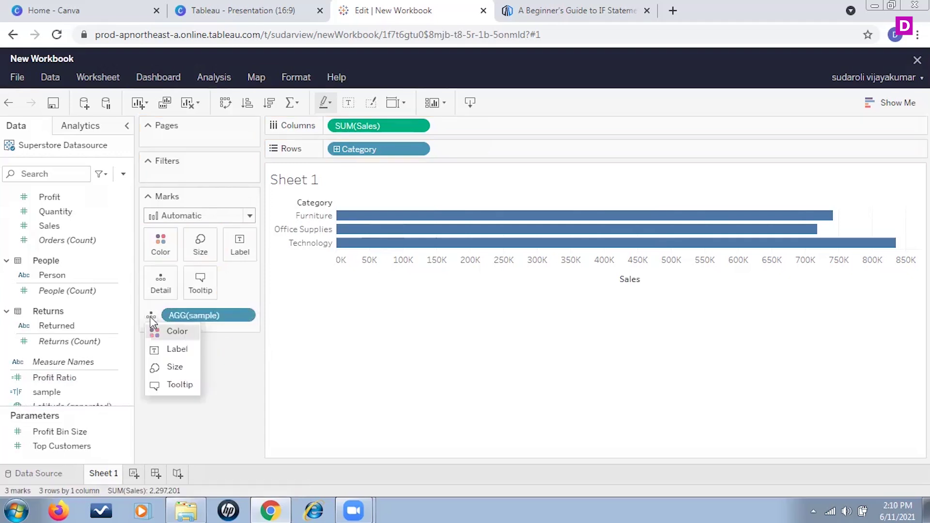
click(176, 333)
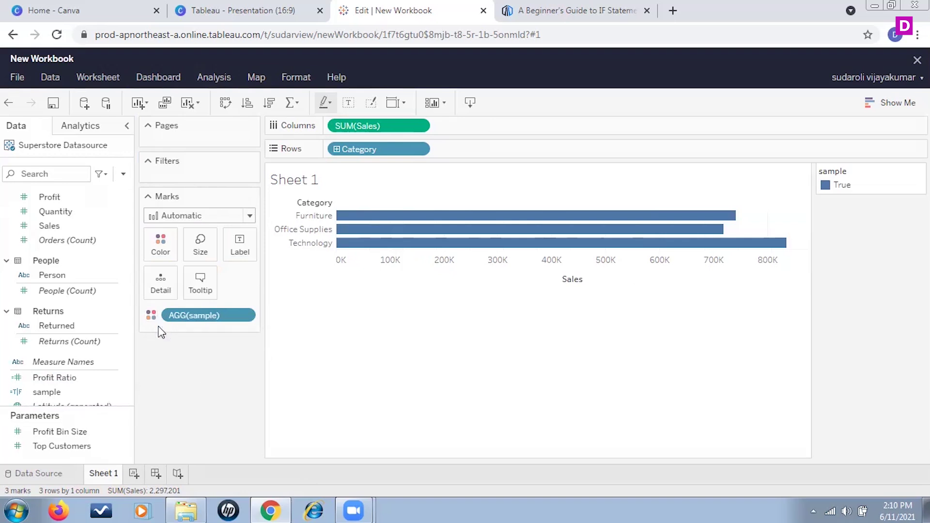
- Clear the sheet by removing sample from Marks, Category from Rows and SUM(Sales) from Columns
drag(221, 315, 235, 390)
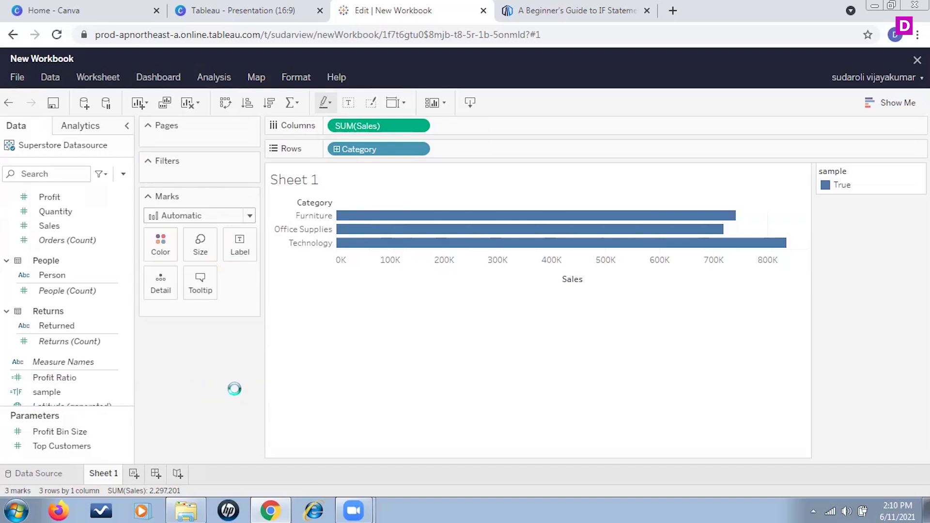
drag(377, 150, 247, 381)
drag(370, 126, 204, 357)
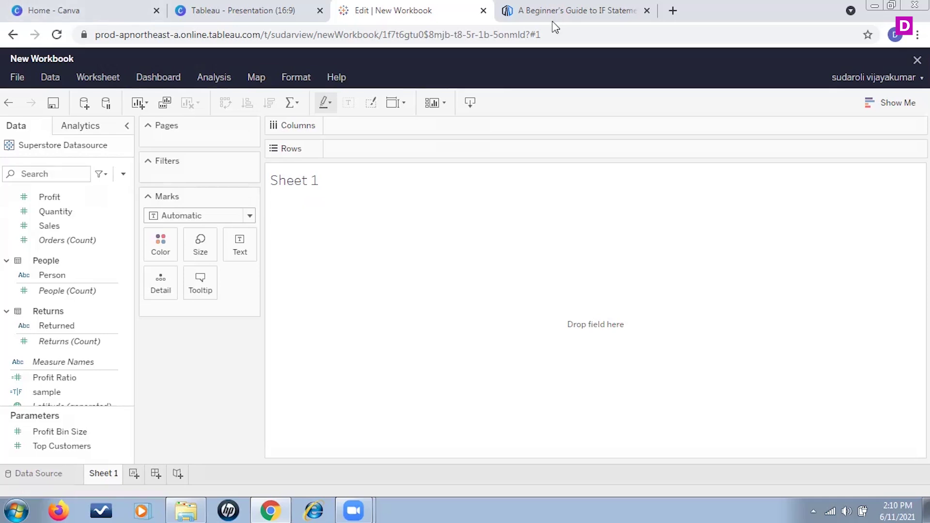
- Edit the sample calculated field, replacing its formula with a COUNTD expression, and save it
click(115, 394)
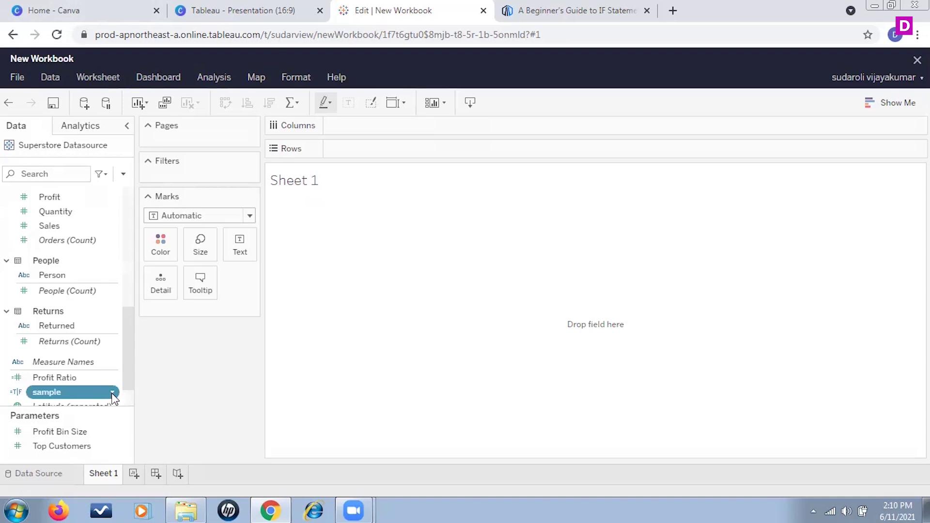
click(83, 237)
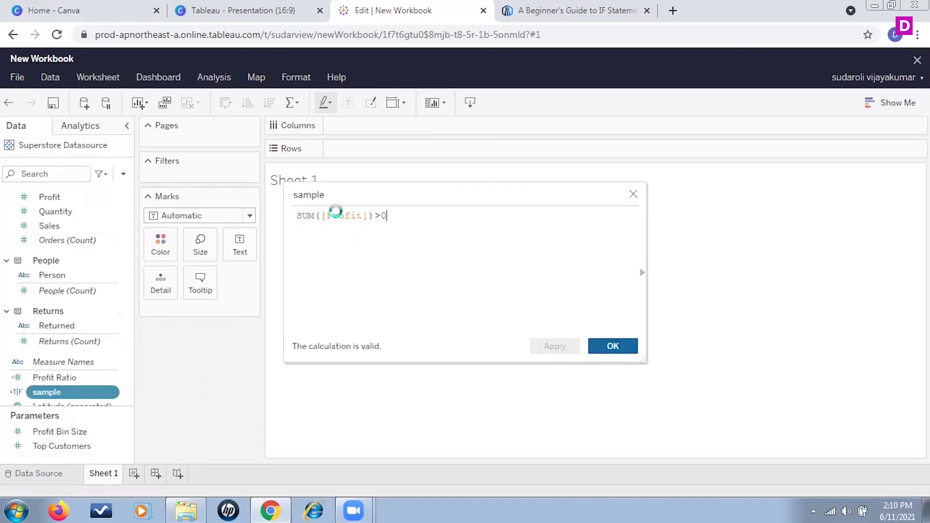
drag(409, 218, 275, 217)
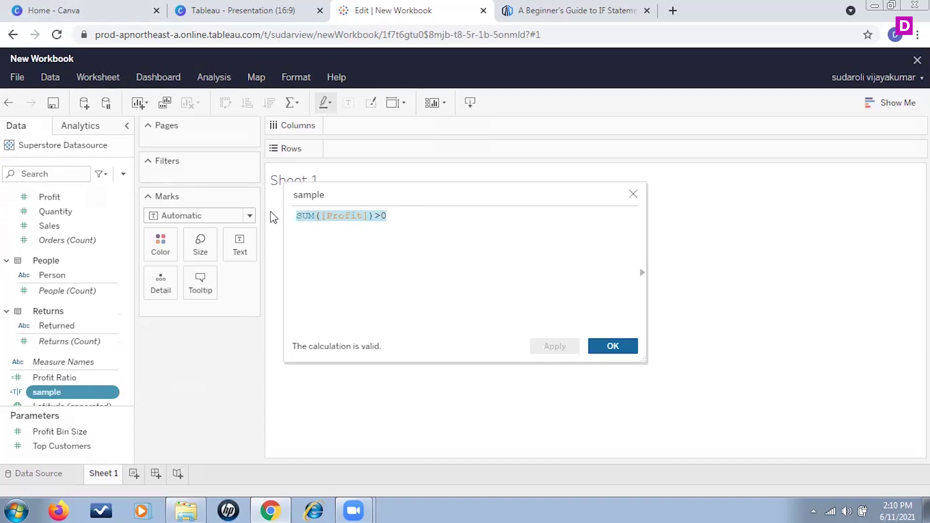
text(countd)
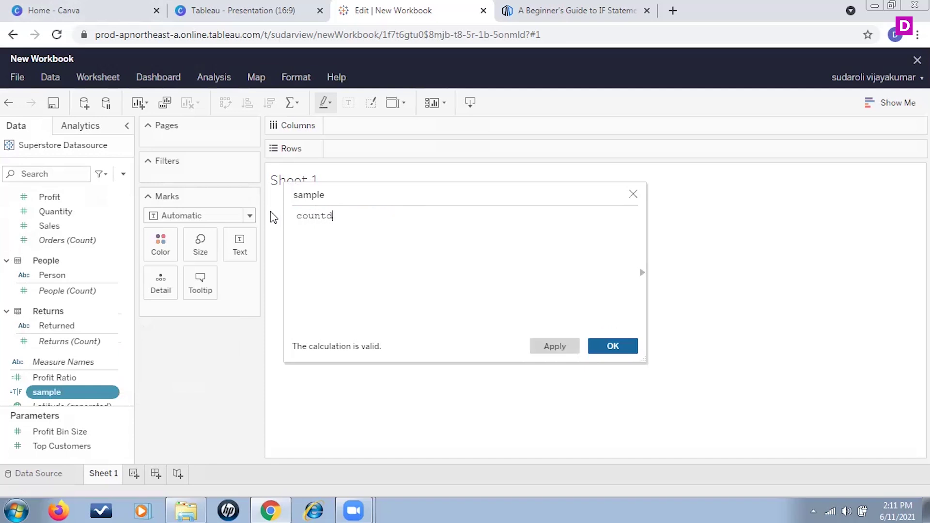
text(()
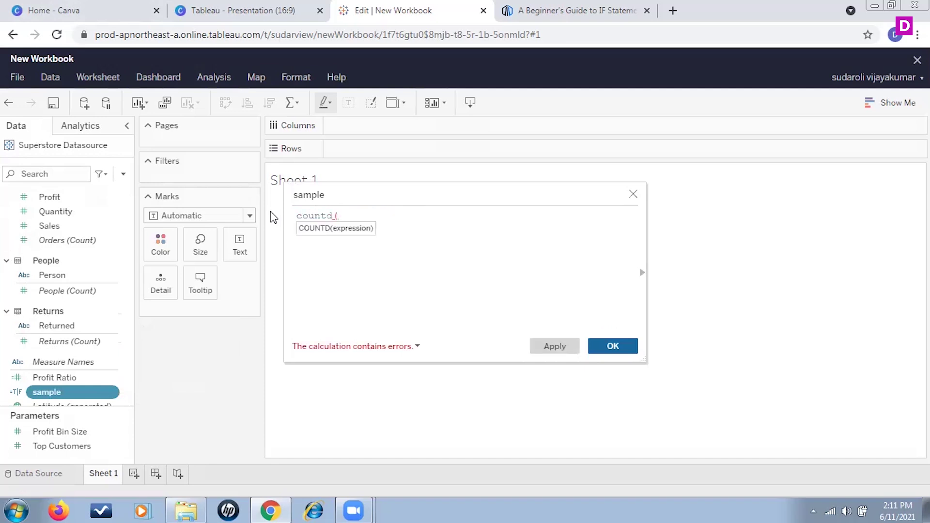
text(or)
click(388, 254)
click(616, 346)
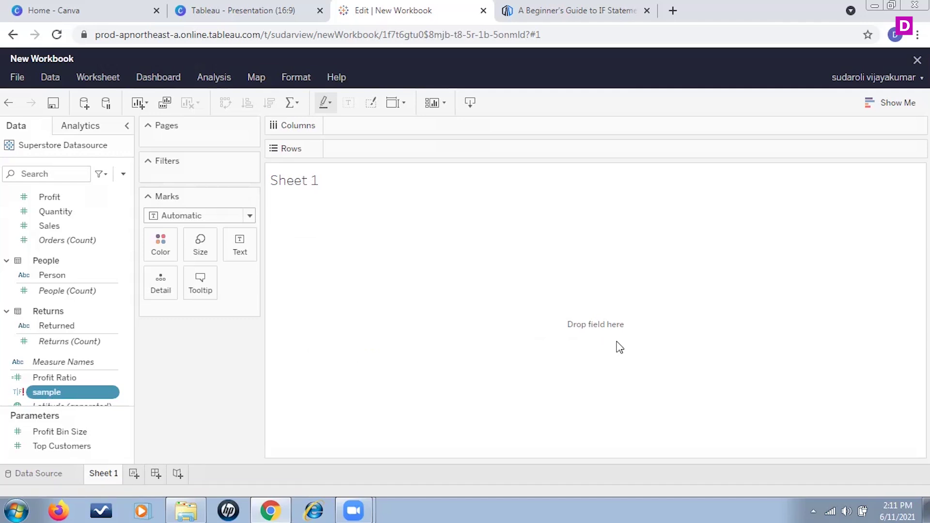
- Delete the sample calculated field from the data source
click(112, 397)
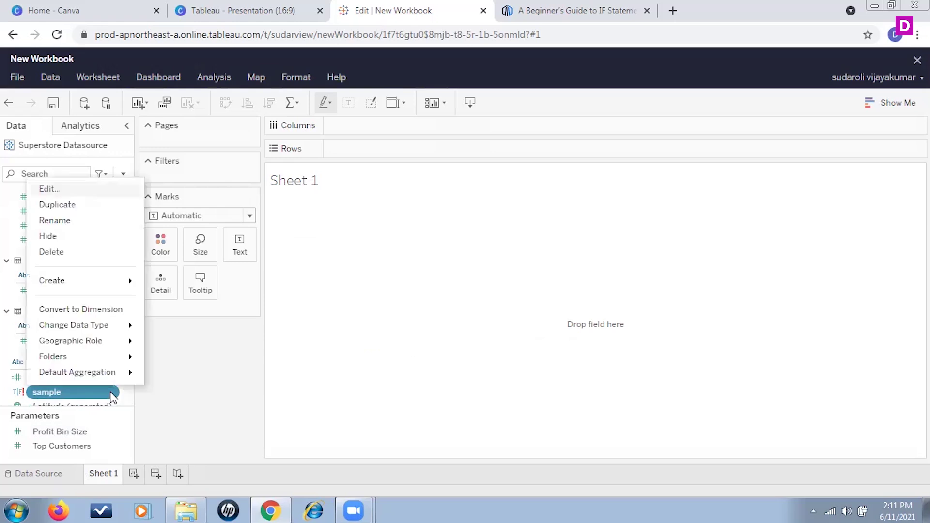
click(78, 252)
- Create a new calculated field and name it orders
scroll(107, 326, up, 5)
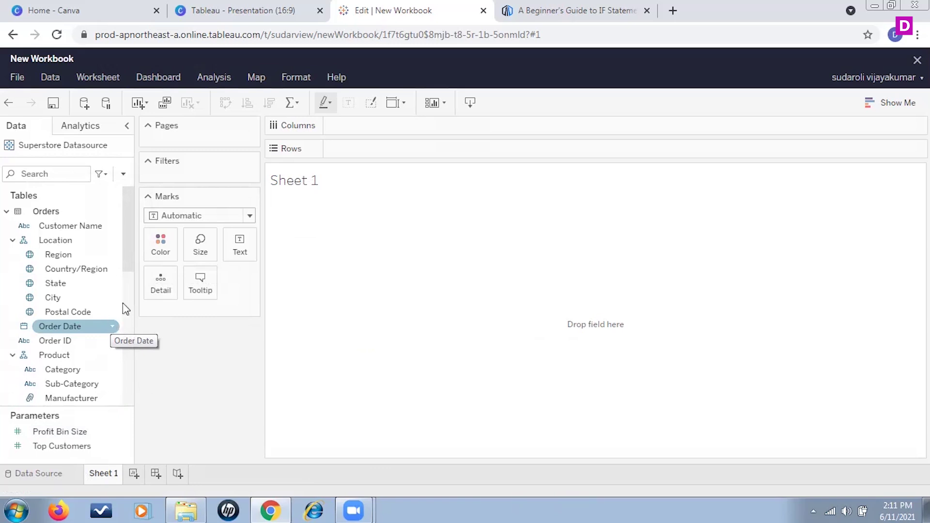
click(123, 174)
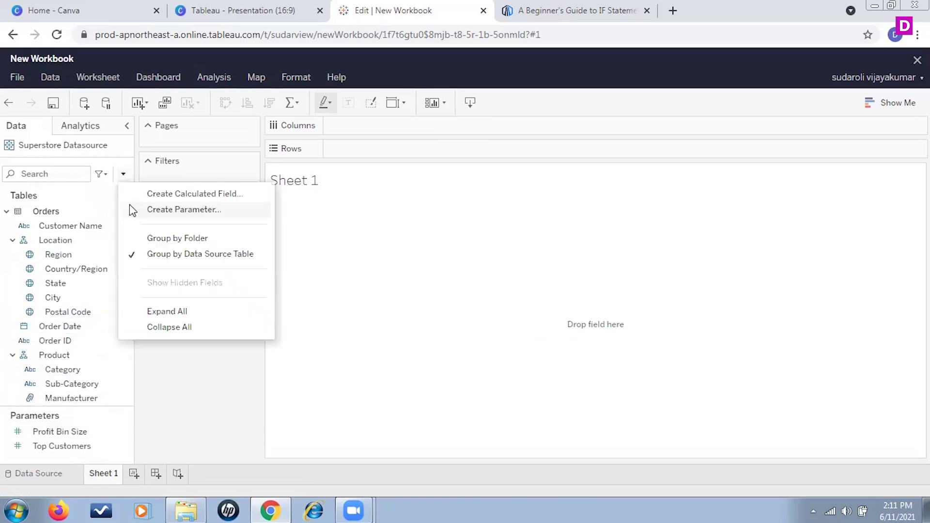
click(202, 193)
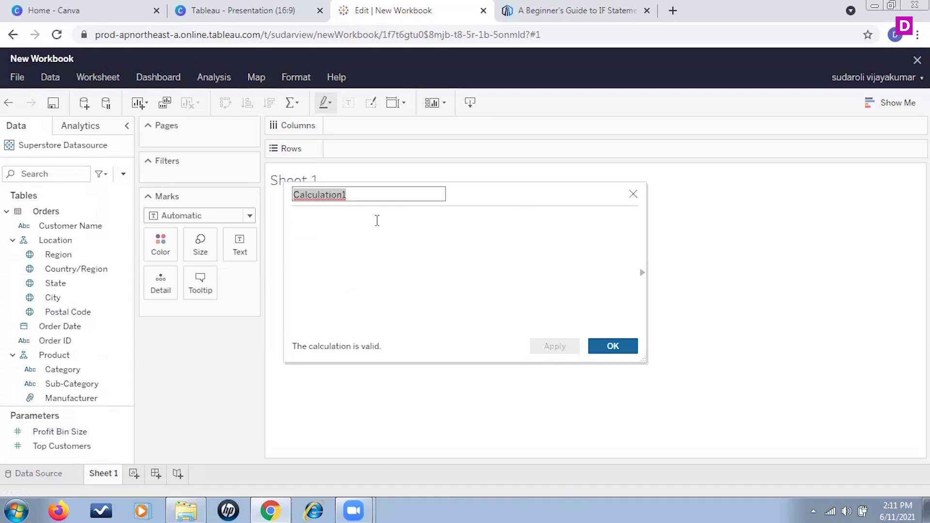
text(orders)
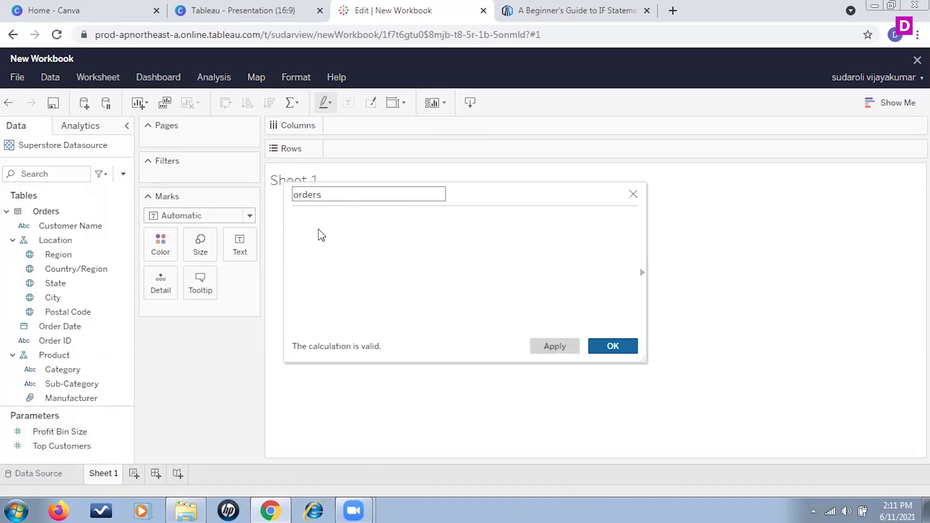
- Define the orders calculation as COUNTD([Order ID]) and save it
click(308, 230)
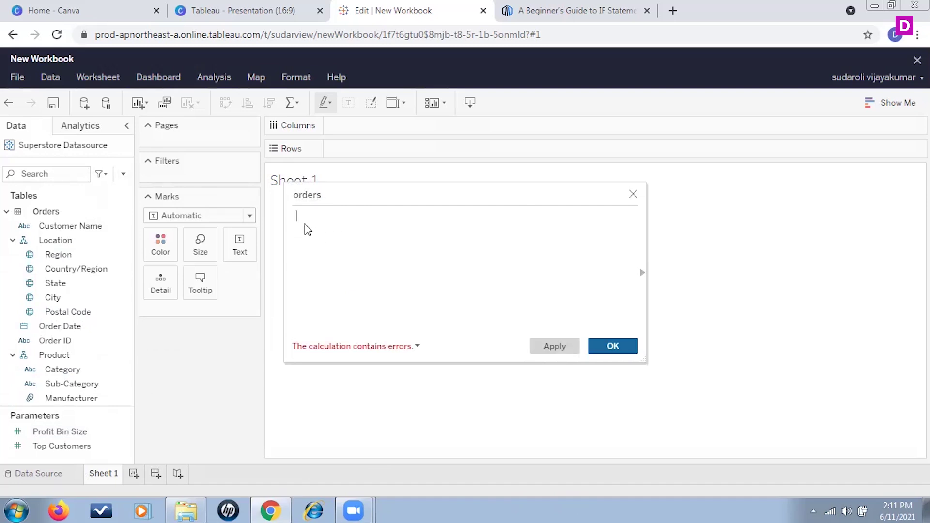
text(coun)
click(361, 242)
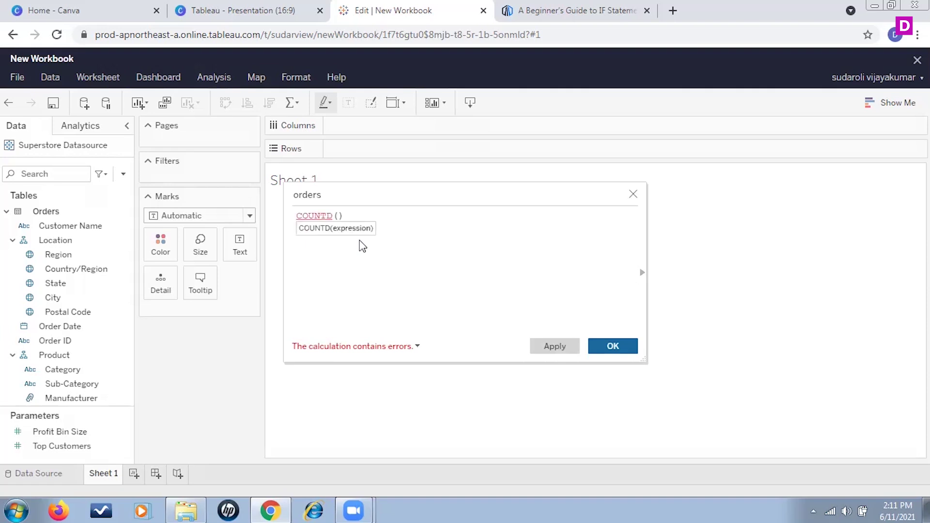
text(order)
click(429, 242)
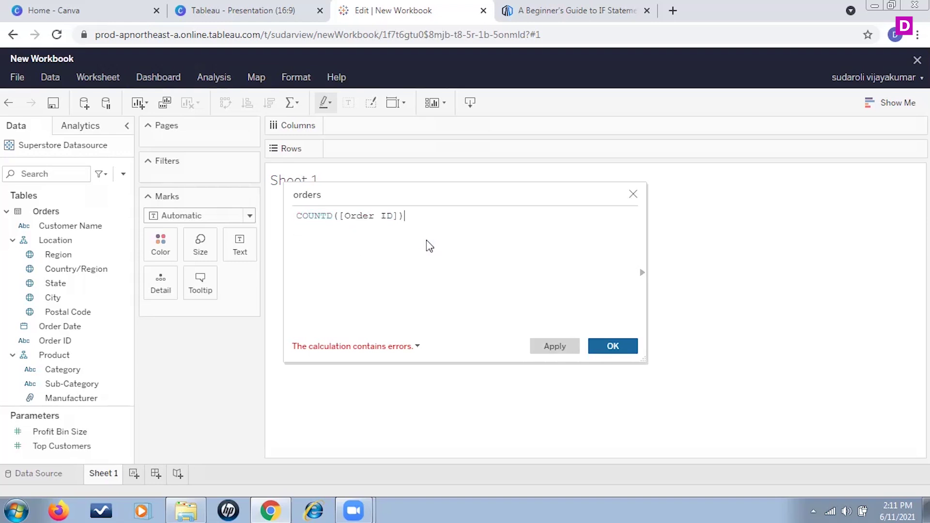
click(620, 345)
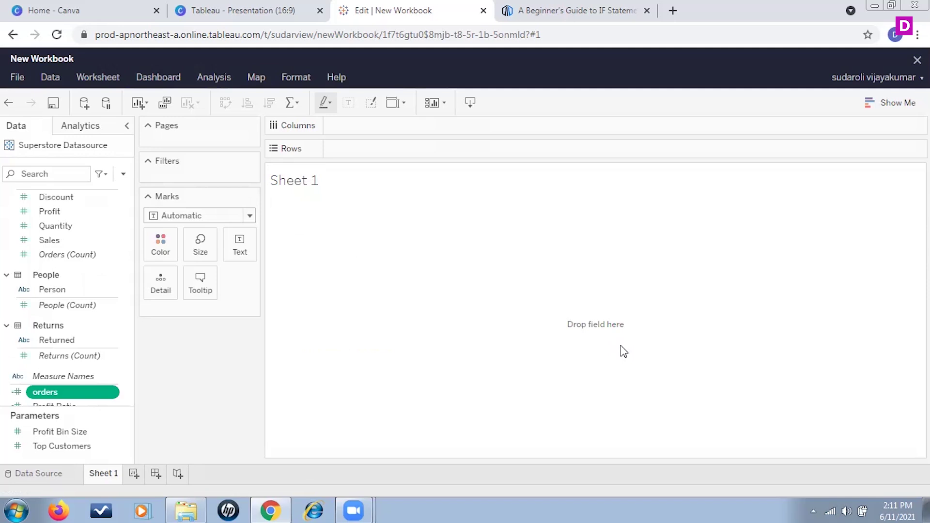
- Create another calculated field and name it AOV
click(123, 174)
click(176, 195)
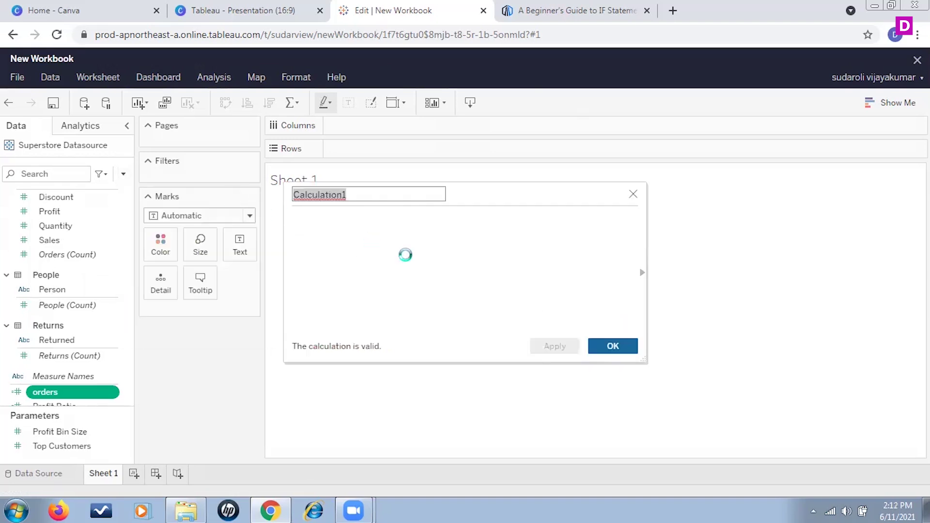
text(AOV)
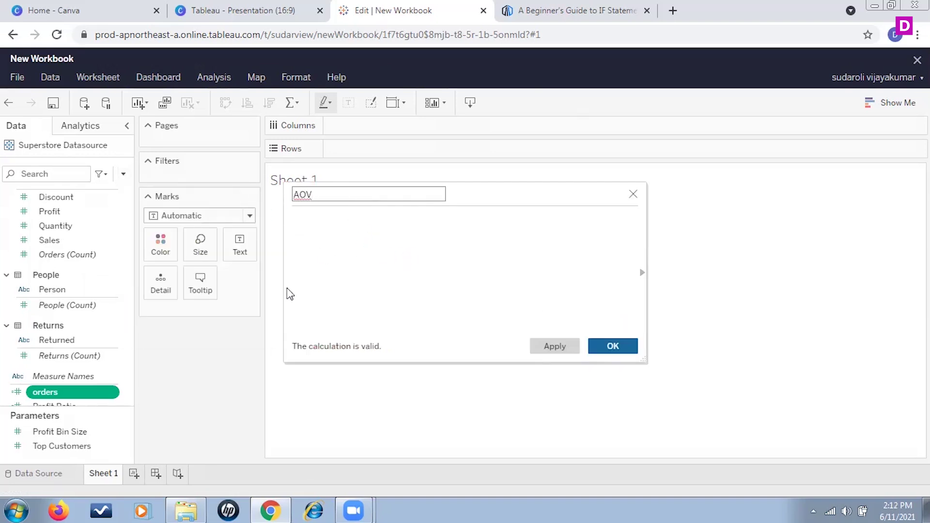
- Start the AOV formula with the sum function applied to the [Sales] field
click(329, 220)
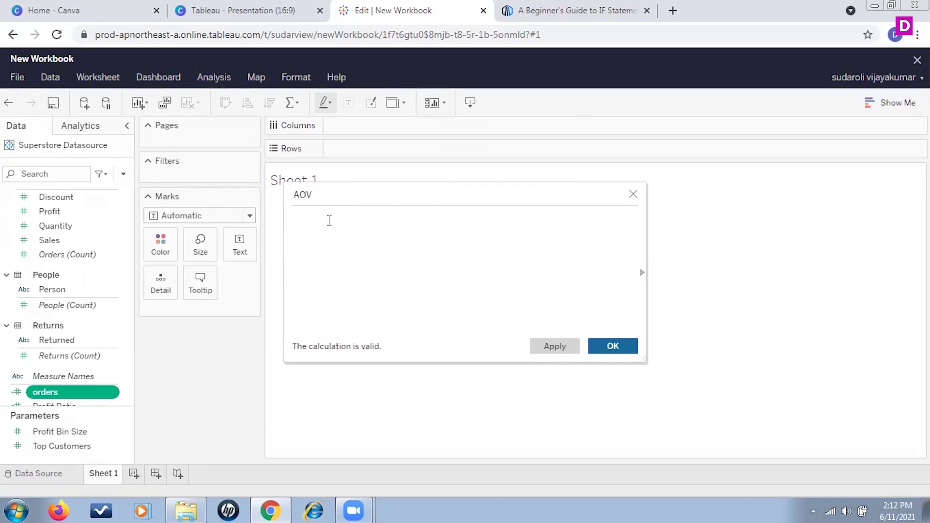
text(sum(sales)
key(BackSpace)
key(BackSpace)
key(BackSpace)
key(BackSpace)
key(BackSpace)
text(sa)
key(BackSpace)
key(BackSpace)
key(BackSpace)
text(()
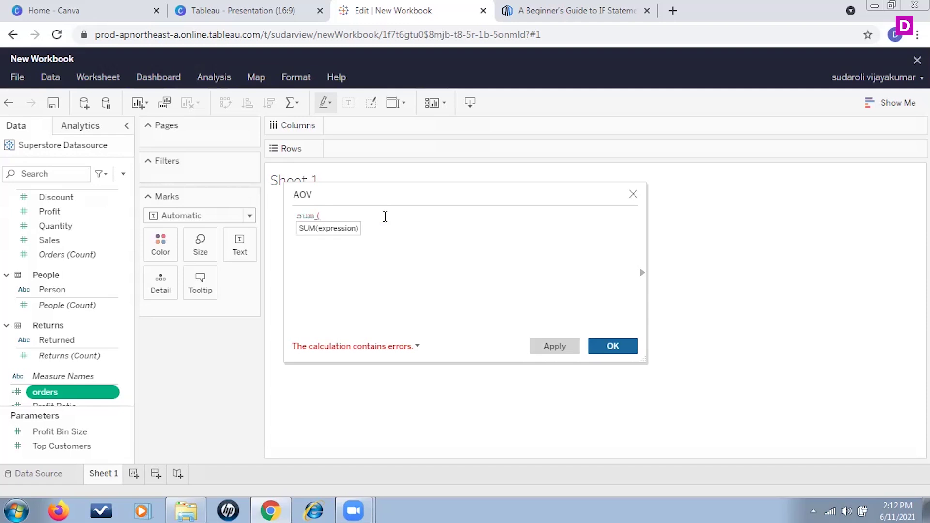
text(sa)
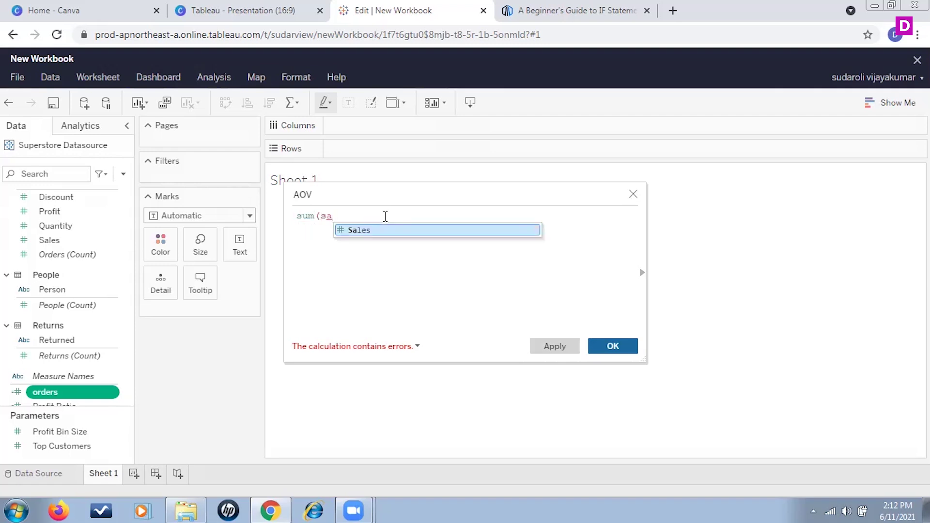
double_click(385, 230)
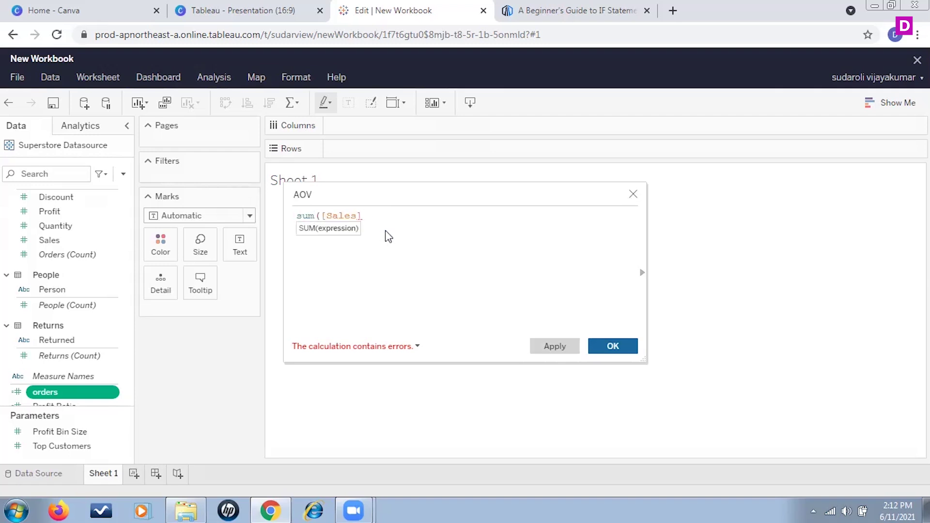
- Complete the AOV formula as sum([Sales])/[orders] by dividing by the orders field, and save it
text()/)
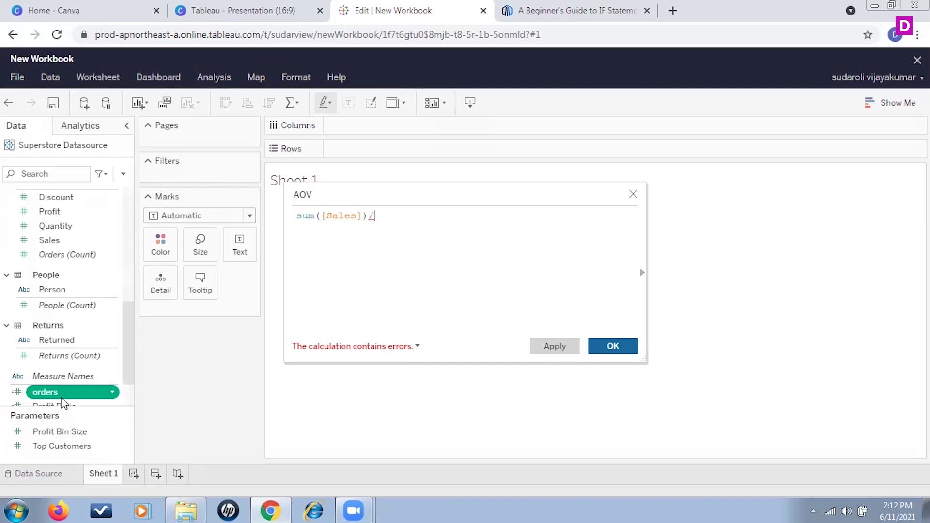
drag(60, 390, 415, 216)
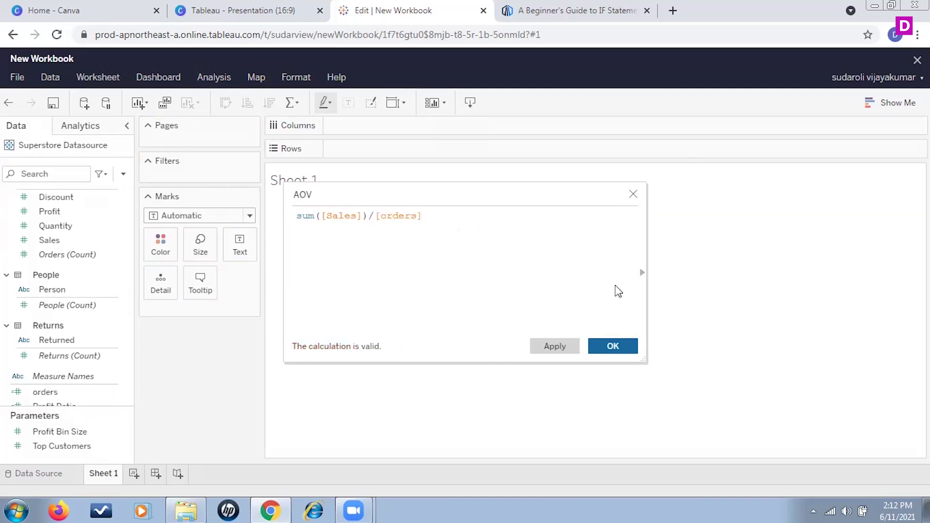
click(624, 346)
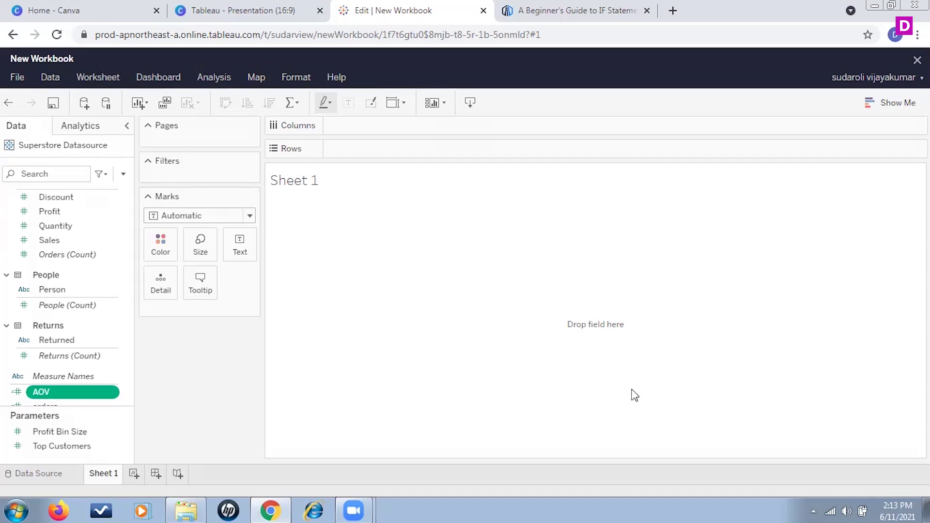
- Create a new calculated field and name it sub category
click(124, 175)
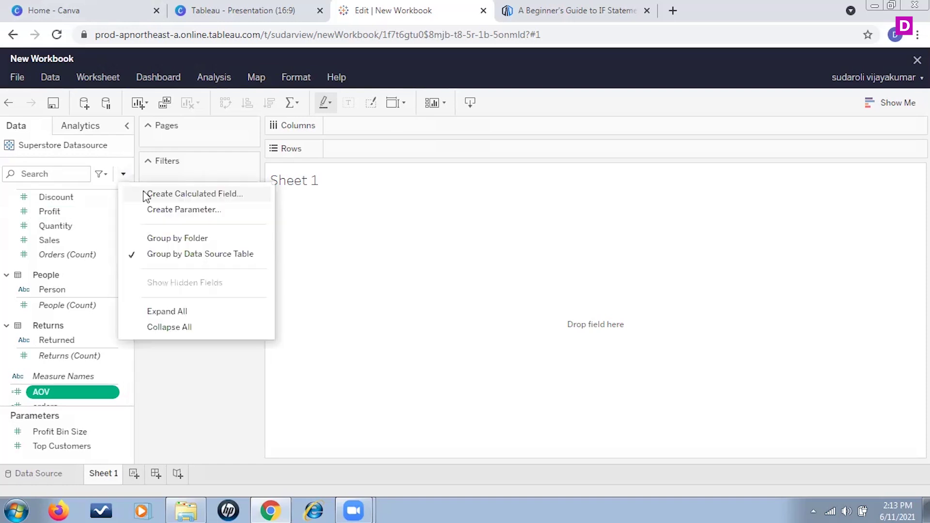
click(222, 195)
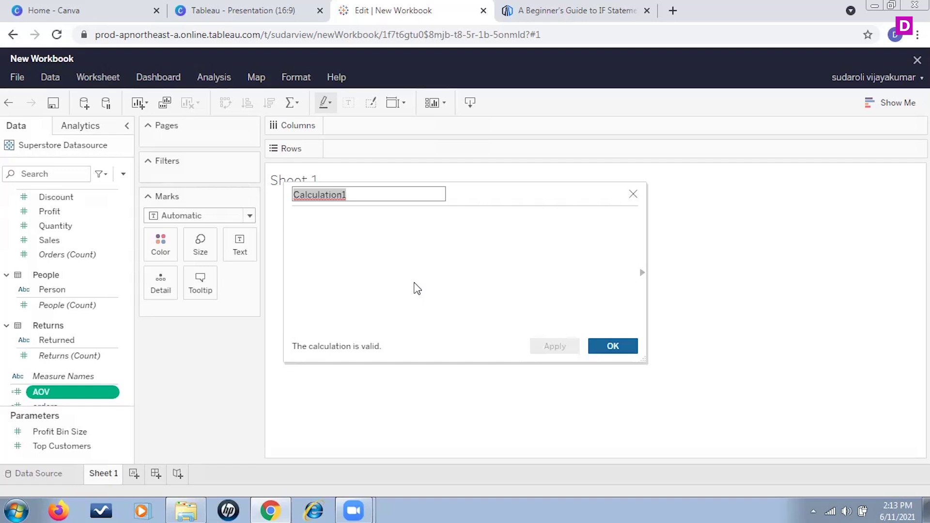
text(sub categ)
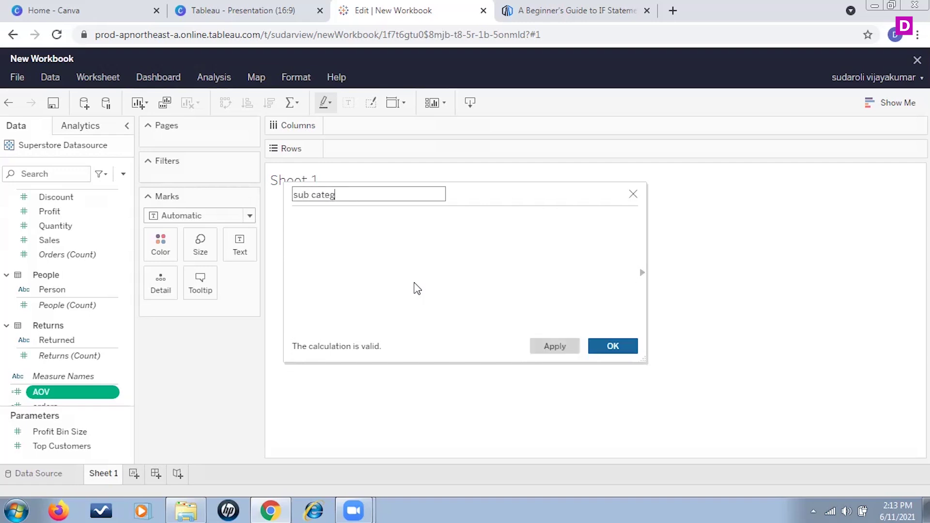
text(ory)
- Begin the sub category formula with the condition IF [Sub-Category]="copiers"
click(324, 231)
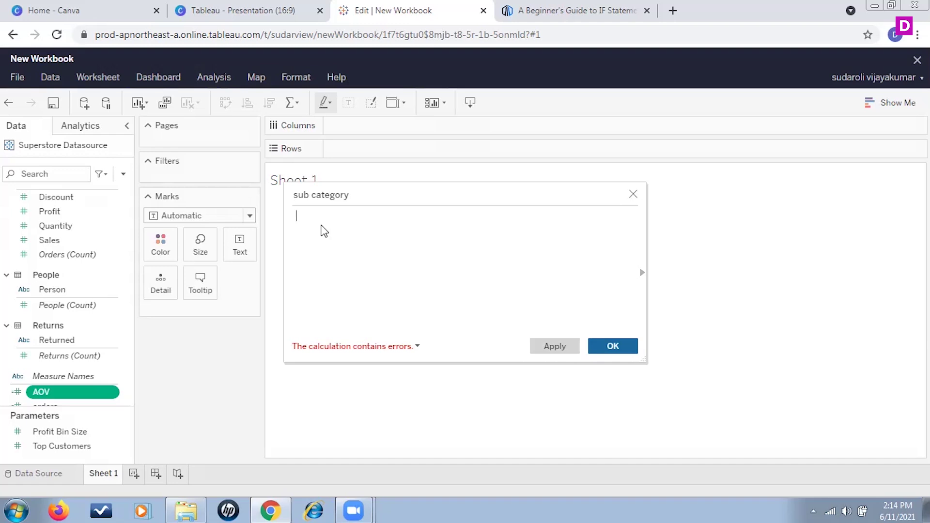
text(if)
key(BackSpace)
key(BackSpace)
key(BackSpace)
text(i)
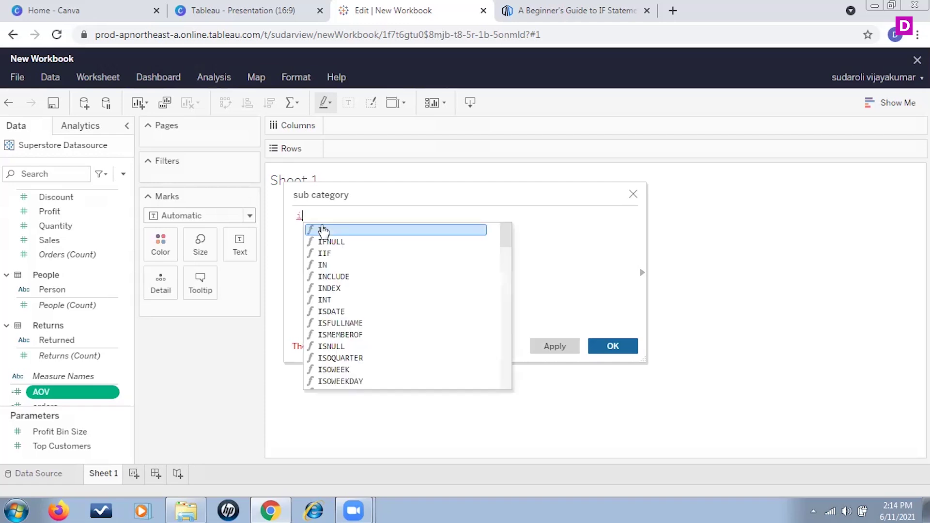
click(344, 234)
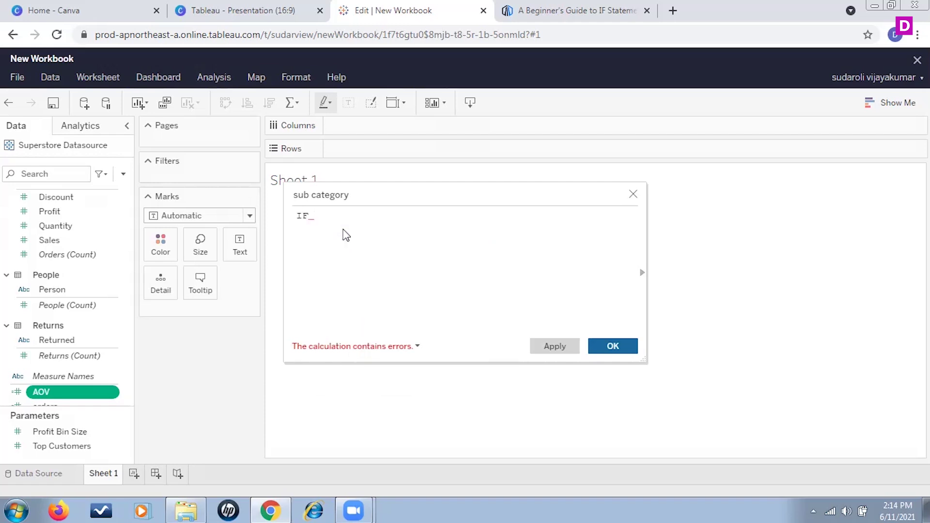
text([su)
click(355, 230)
text(=)
text(copiers)
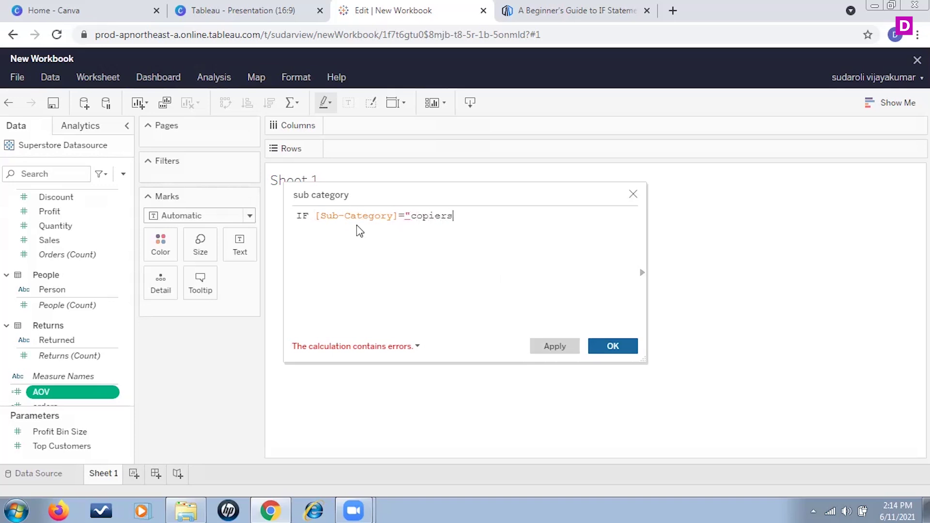
text(")
- Add a second line to the formula with the condition OR [Sub-Category]="machines"
key(Return)
text(OR [su)
key(Return)
text(="machines)
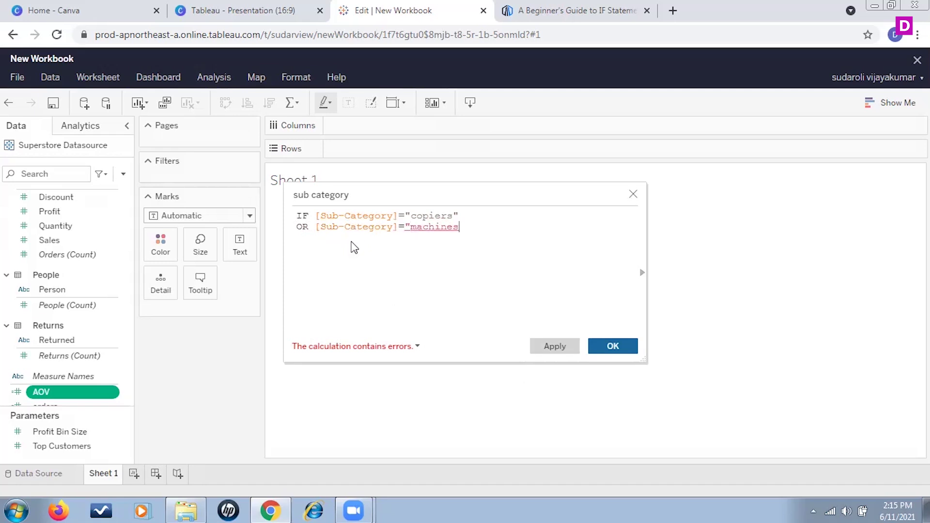
text(")
- Add a third line to the sub category formula with the condition OR [Sub-Category]="supplies"
key(Return)
text(o)
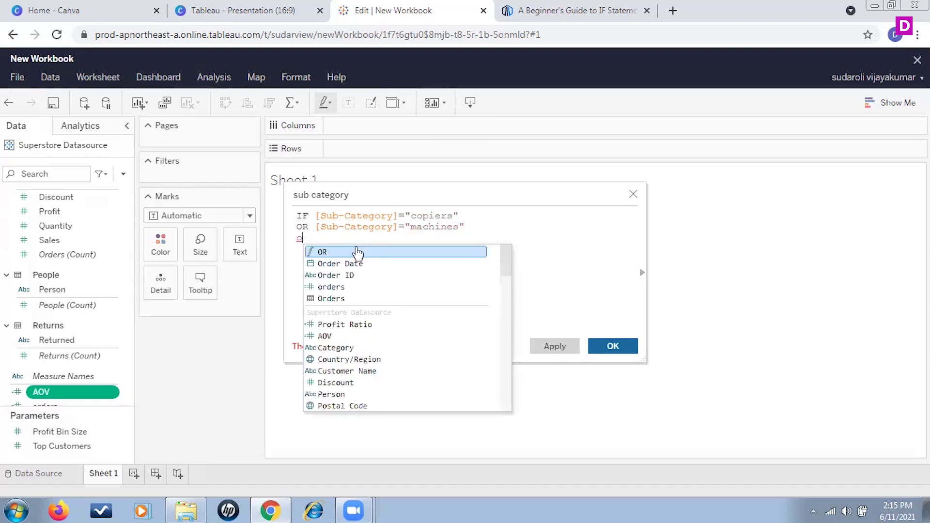
click(358, 253)
text([sub)
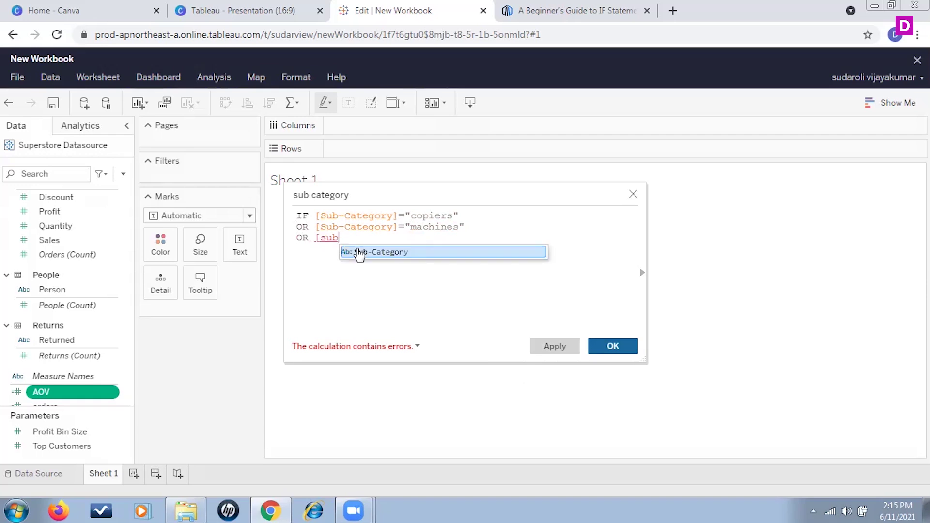
click(359, 253)
text(=)
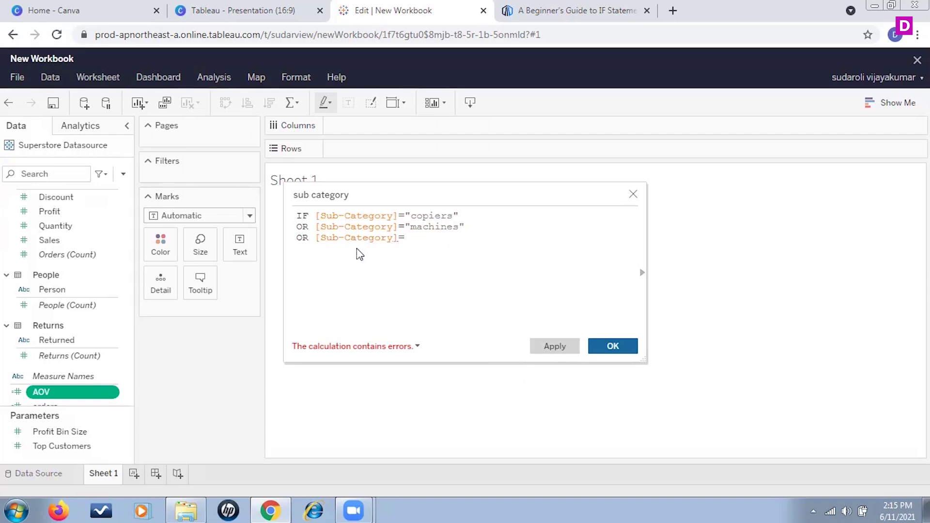
text("supplies")
- Add a THEN line to the formula that returns "My sub-categories"
key(Return)
text(then)
key(BackSpace)
key(BackSpace)
key(BackSpace)
key(BackSpace)
text(th)
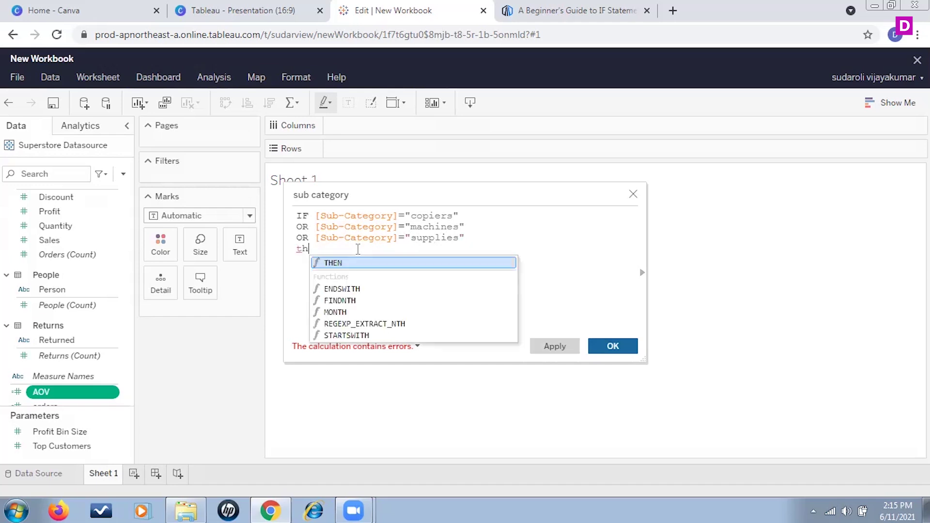
click(353, 264)
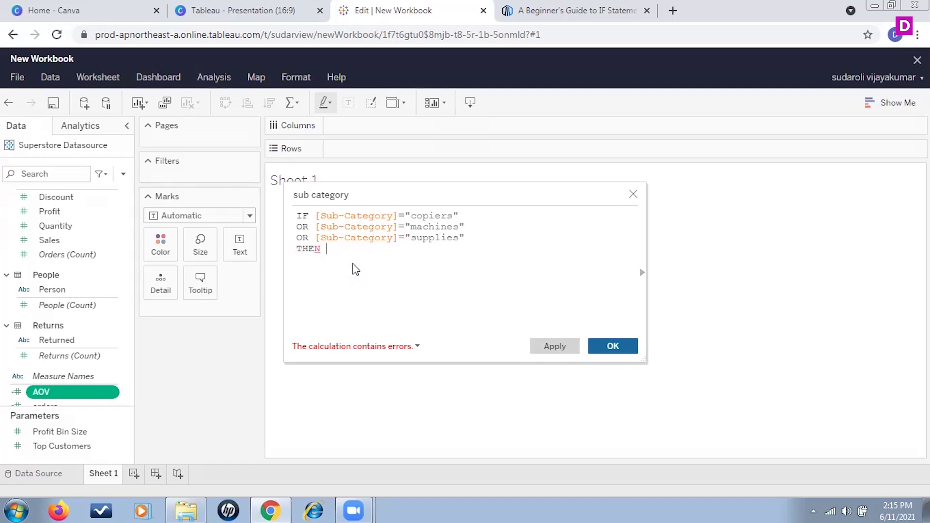
text("My sub-categories")
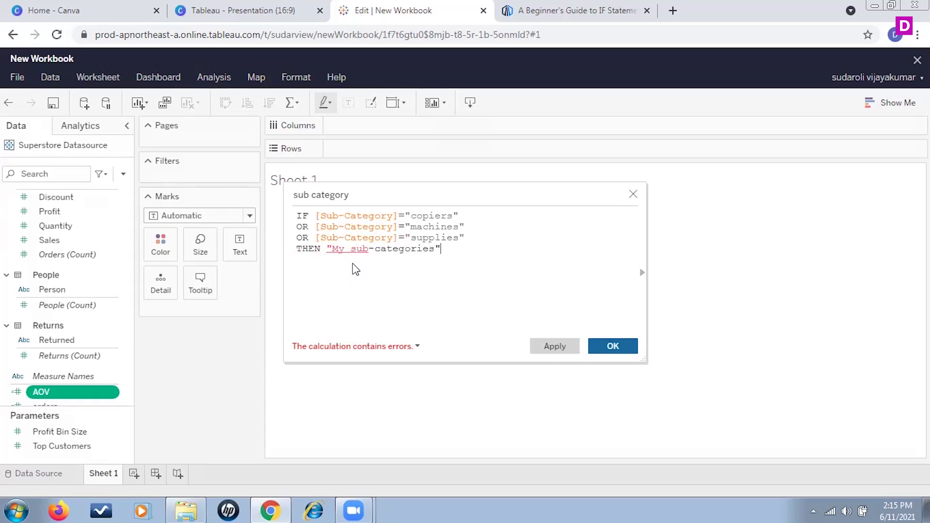
- Finish the formula with ELSE "others" and a closing END line, and save the sub category field
key(Return)
text(els)
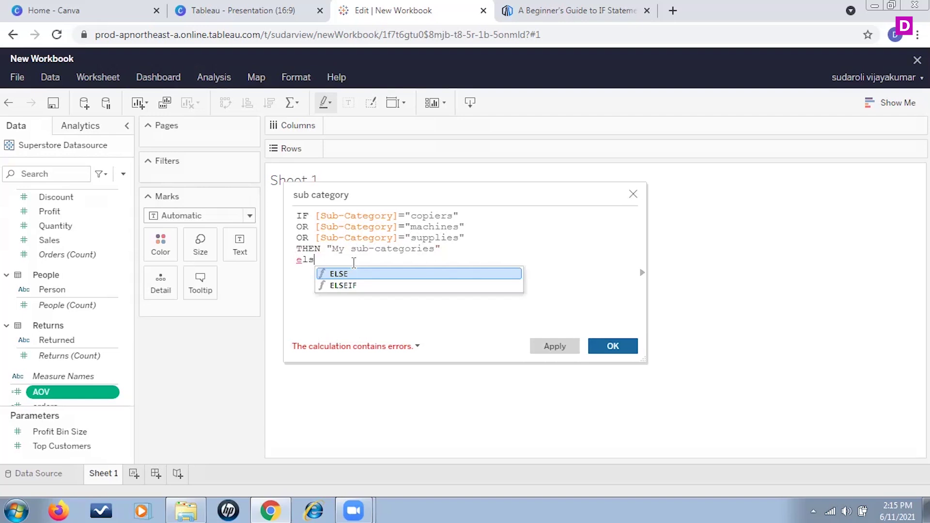
click(352, 274)
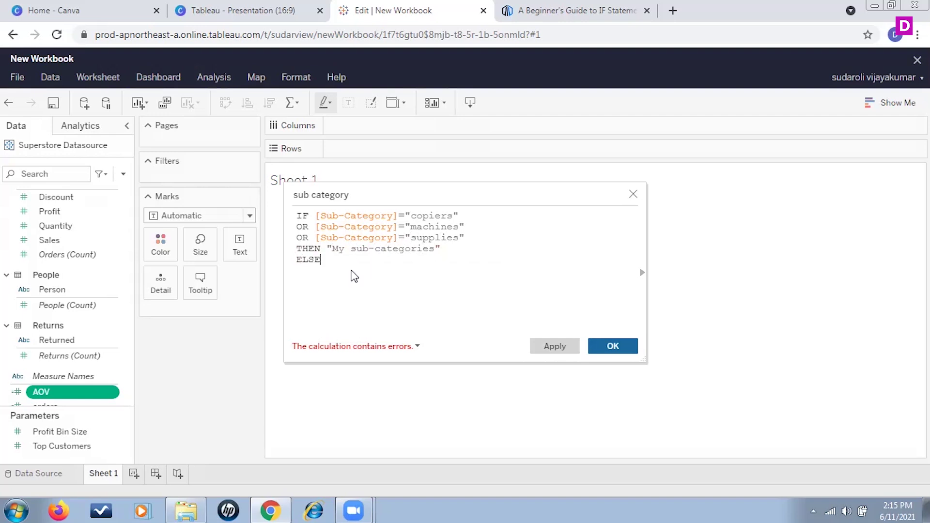
text("others")
key(Return)
text(END)
click(549, 270)
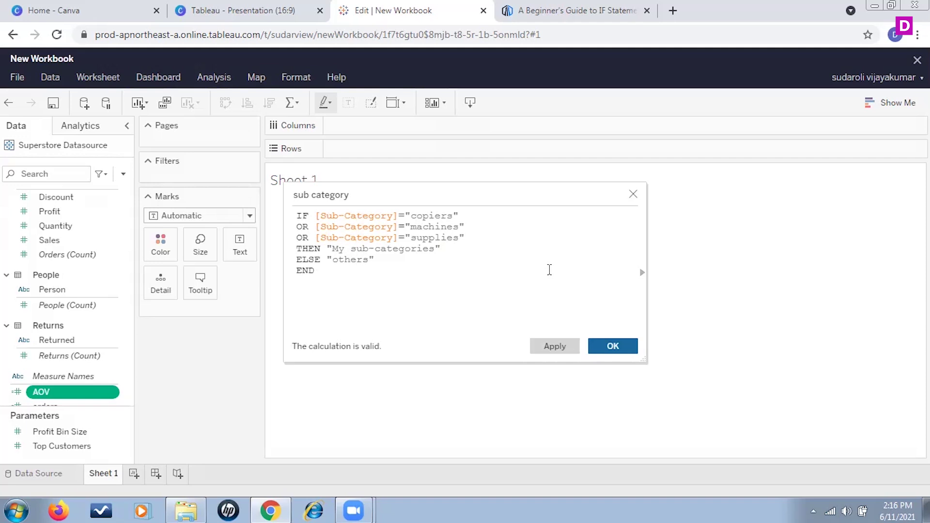
click(614, 345)
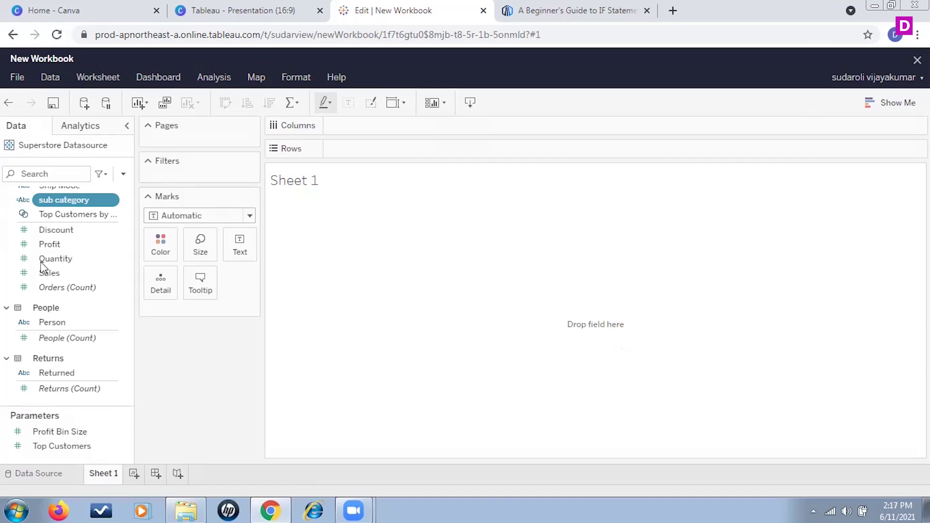
- Place the original Sub-Category field on Rows, followed by the calculated sub category field
scroll(104, 251, up, 3)
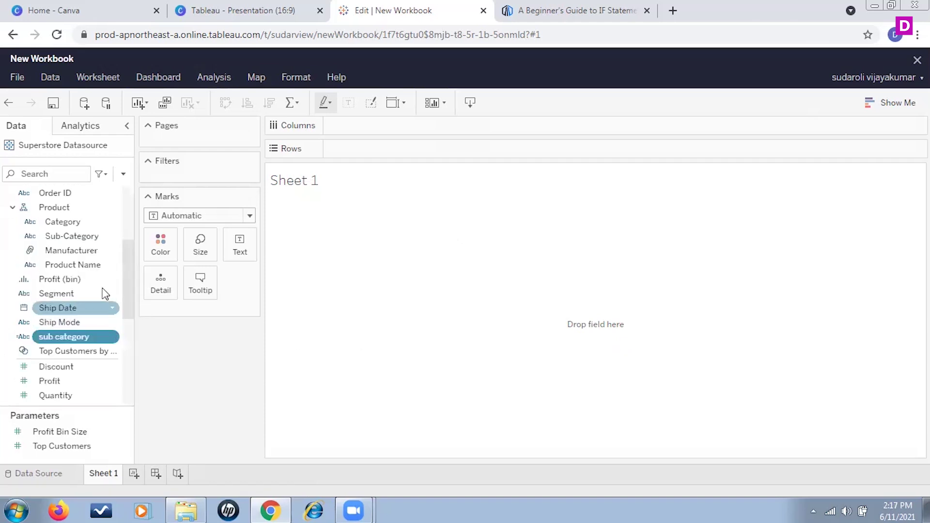
drag(79, 241, 388, 154)
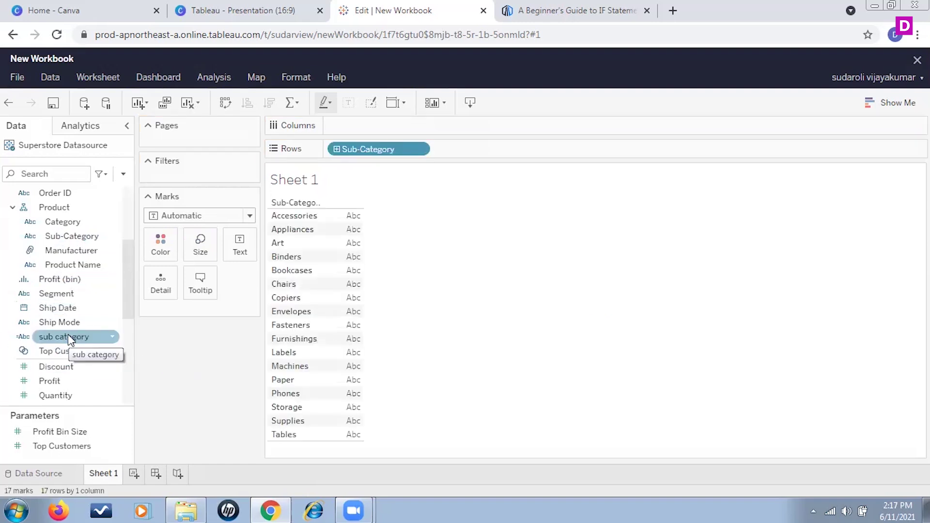
drag(68, 337, 492, 153)
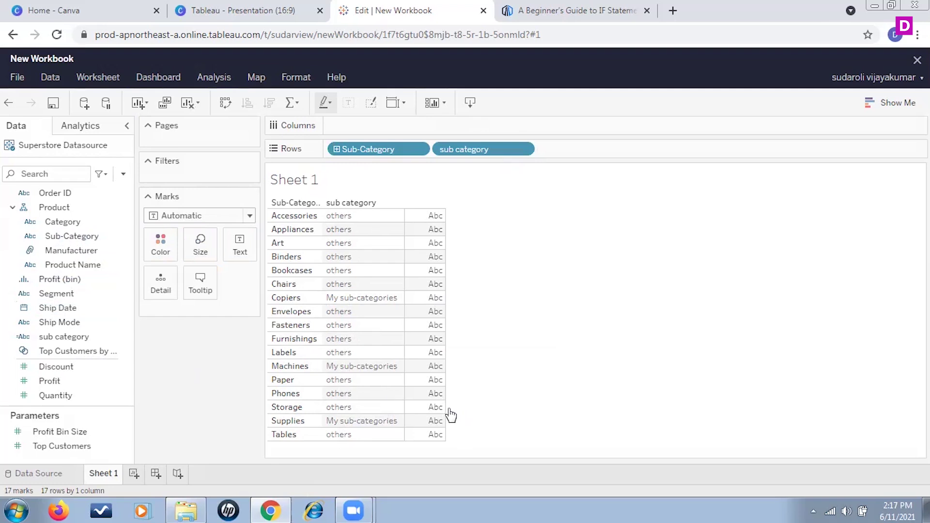
mouse_move(445, 414)
mouse_move(416, 332)
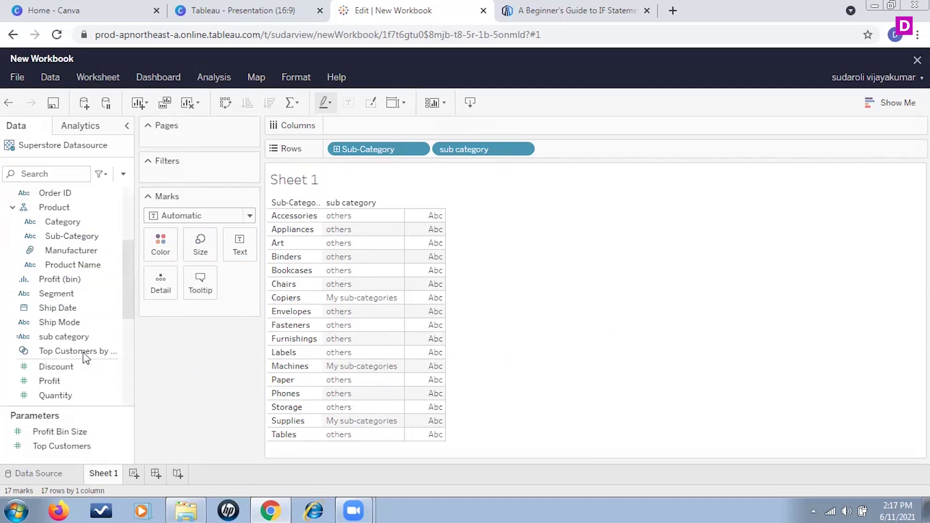
- Add the AOV measure to the Marks card and show it as text for each sub-category row
click(90, 313)
scroll(92, 318, down, 5)
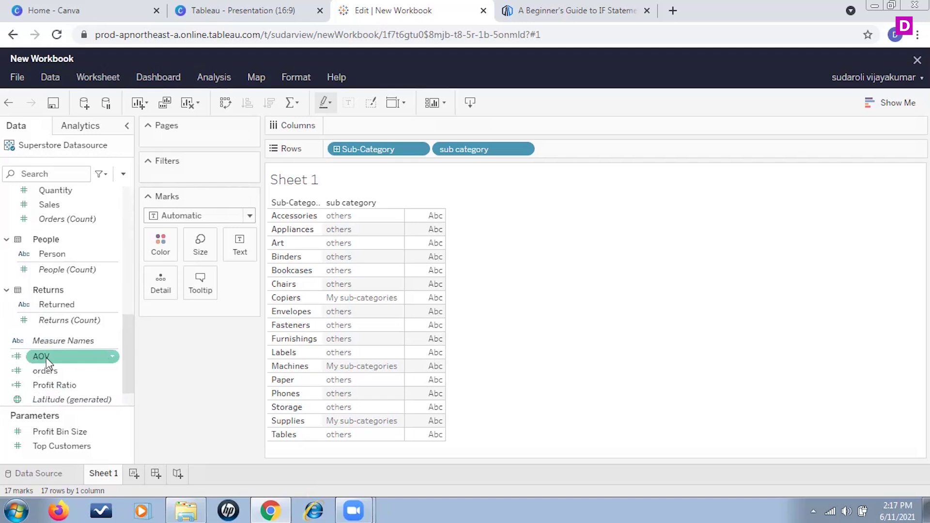
drag(47, 363, 196, 312)
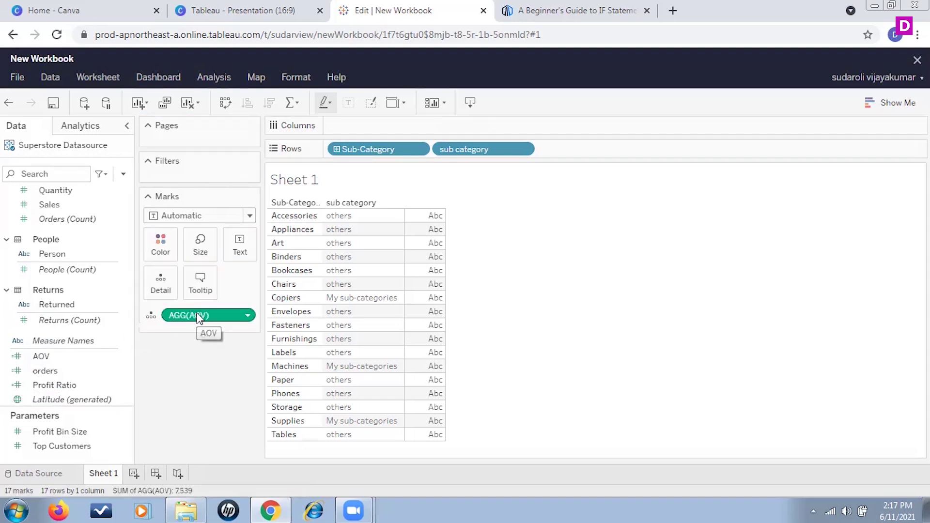
click(155, 317)
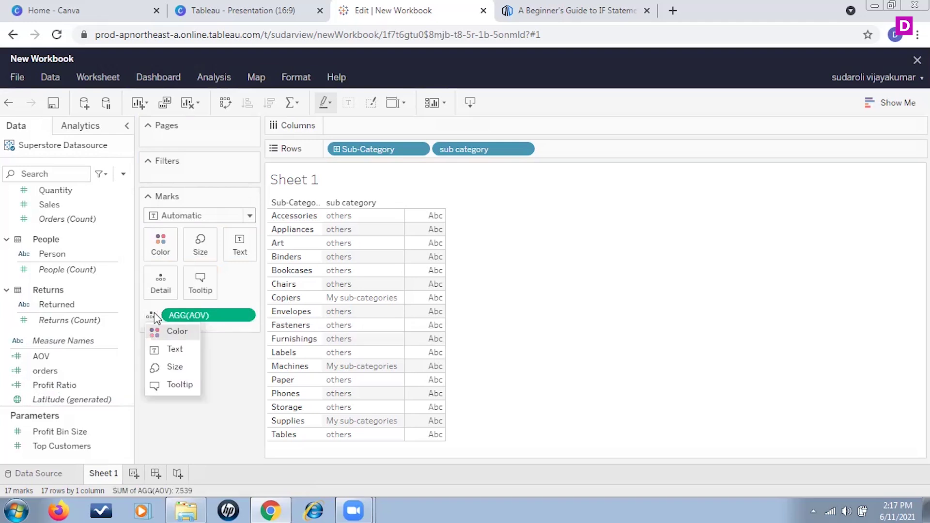
click(151, 348)
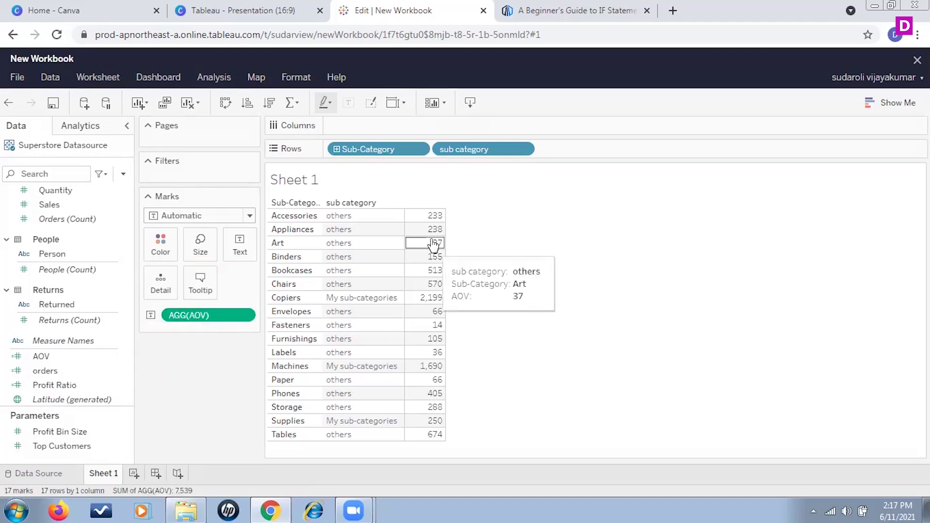